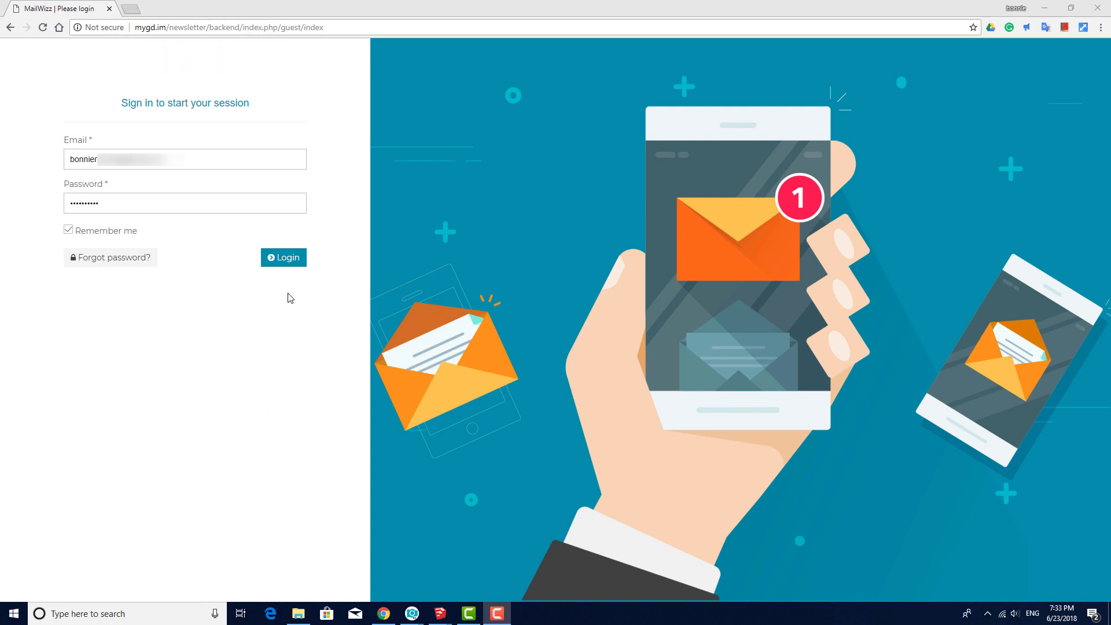
Log in to the backend with the filled-in credentials and view the list of users.
click(286, 266)
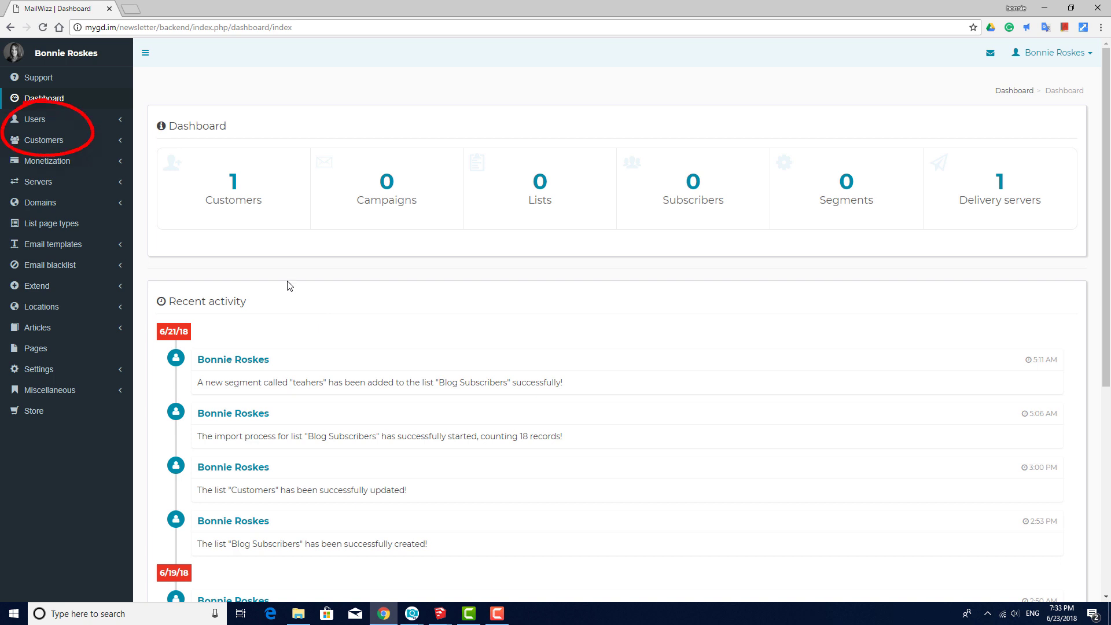
click(41, 121)
click(40, 142)
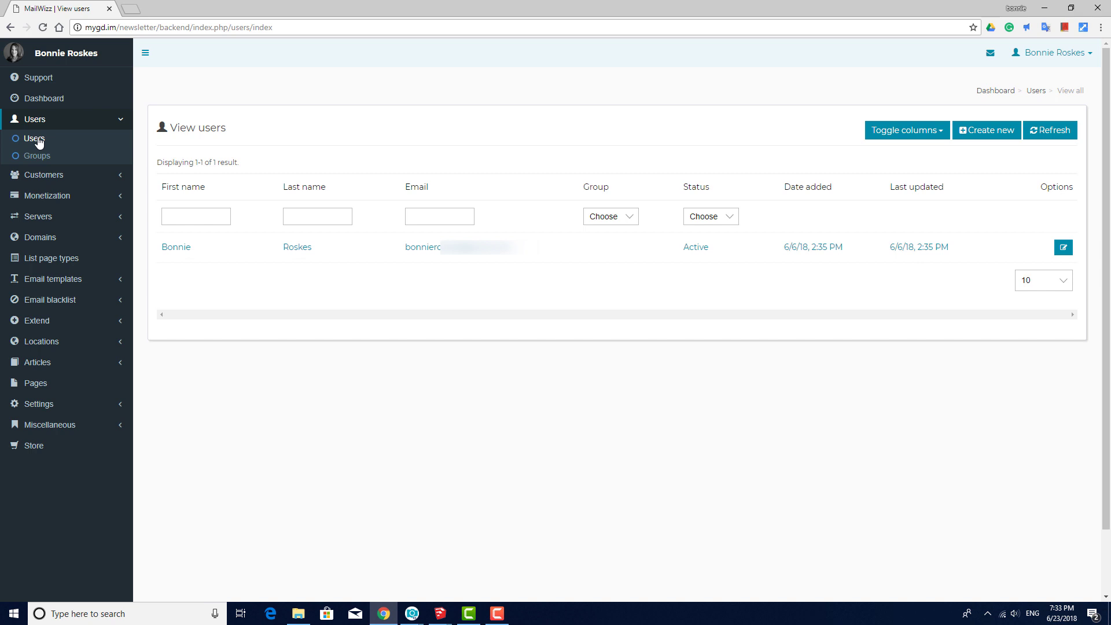
View the customers list and look at the form for creating a new customer, leaving it without saving.
click(41, 176)
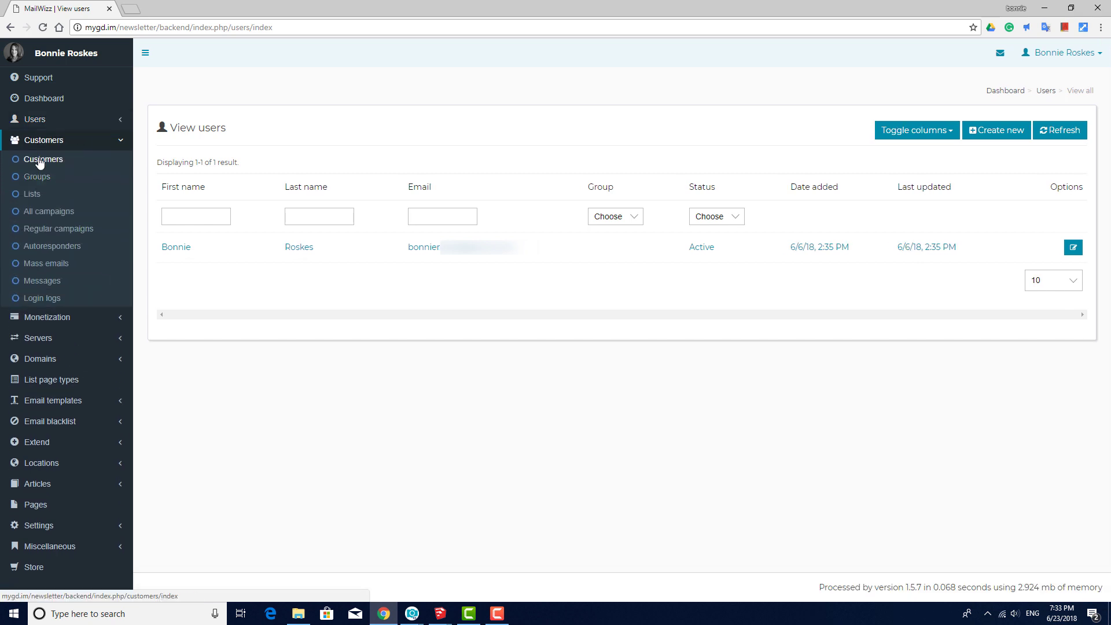
click(39, 160)
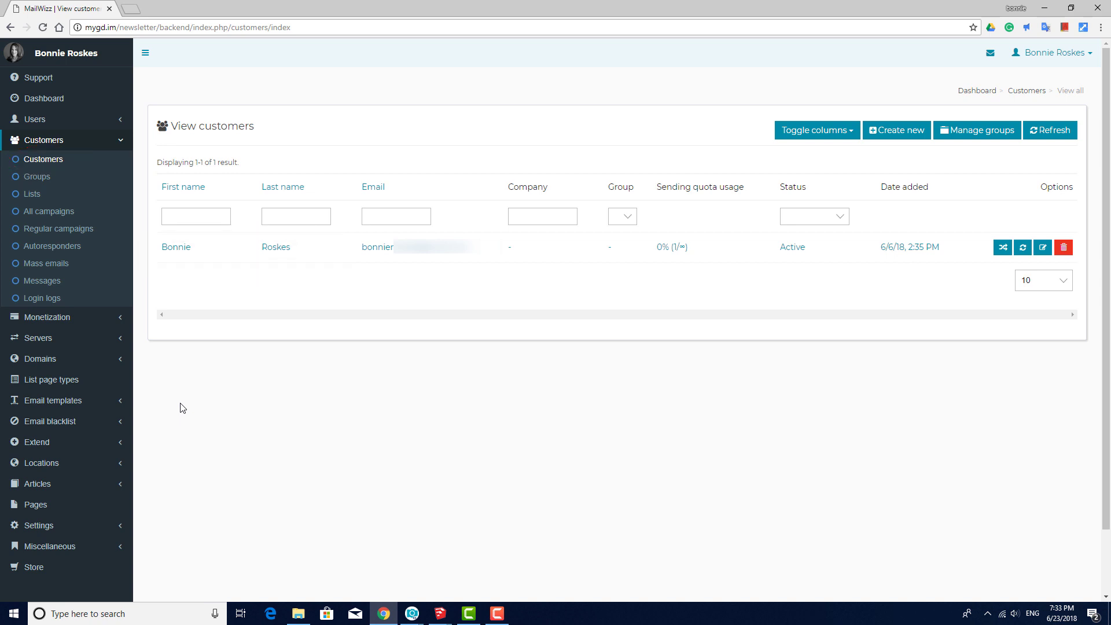
click(903, 133)
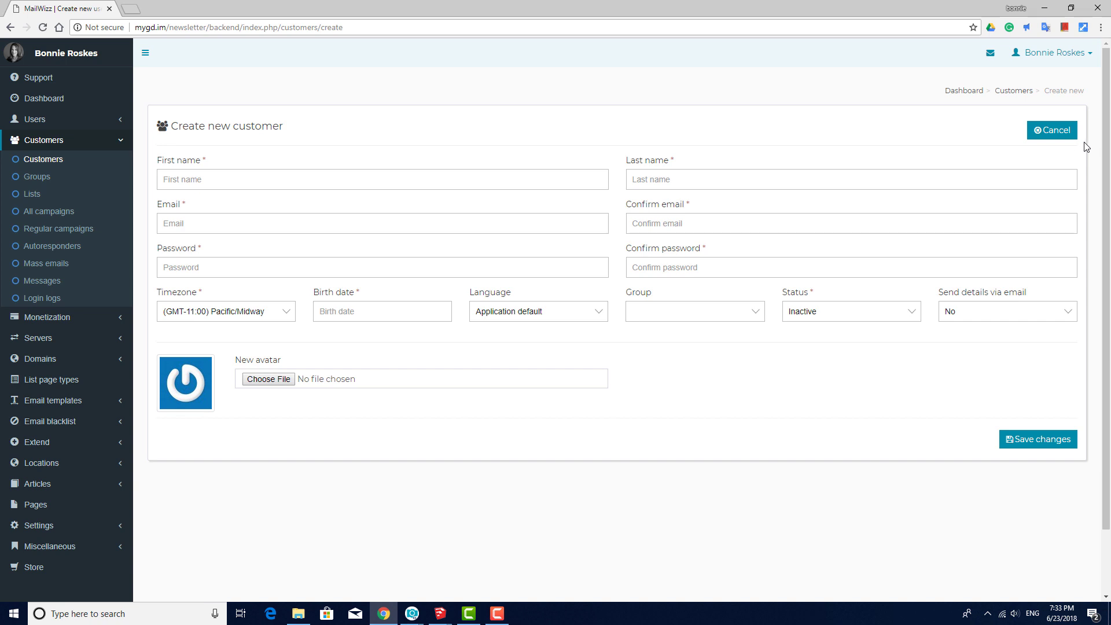
click(1051, 132)
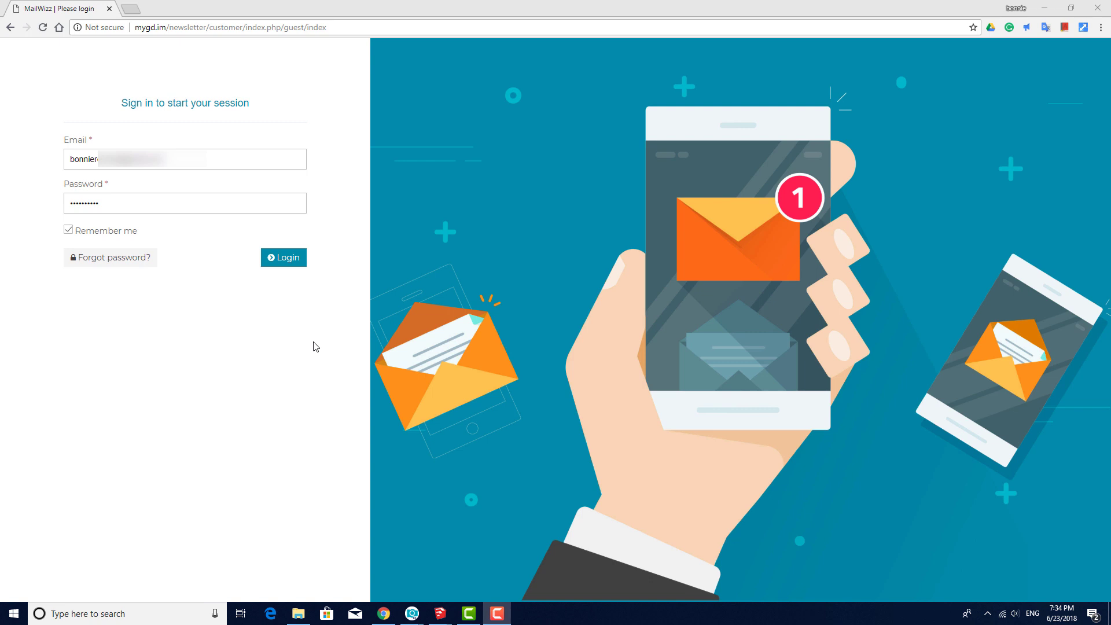
Log in to the customer area with the filled-in credentials and open the overview of email lists.
click(290, 261)
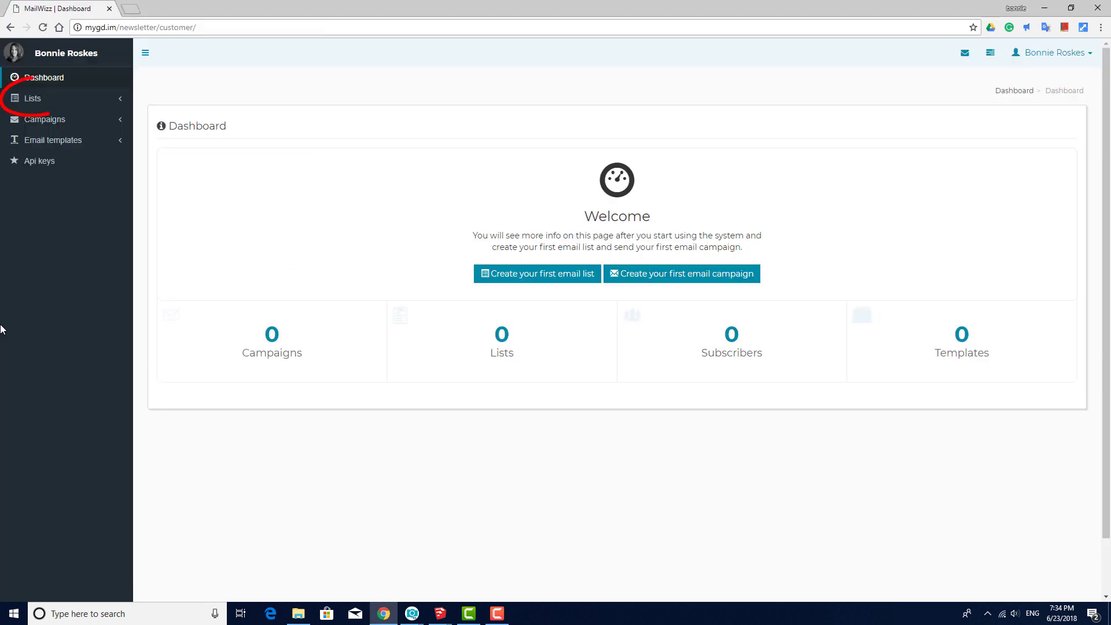
click(32, 99)
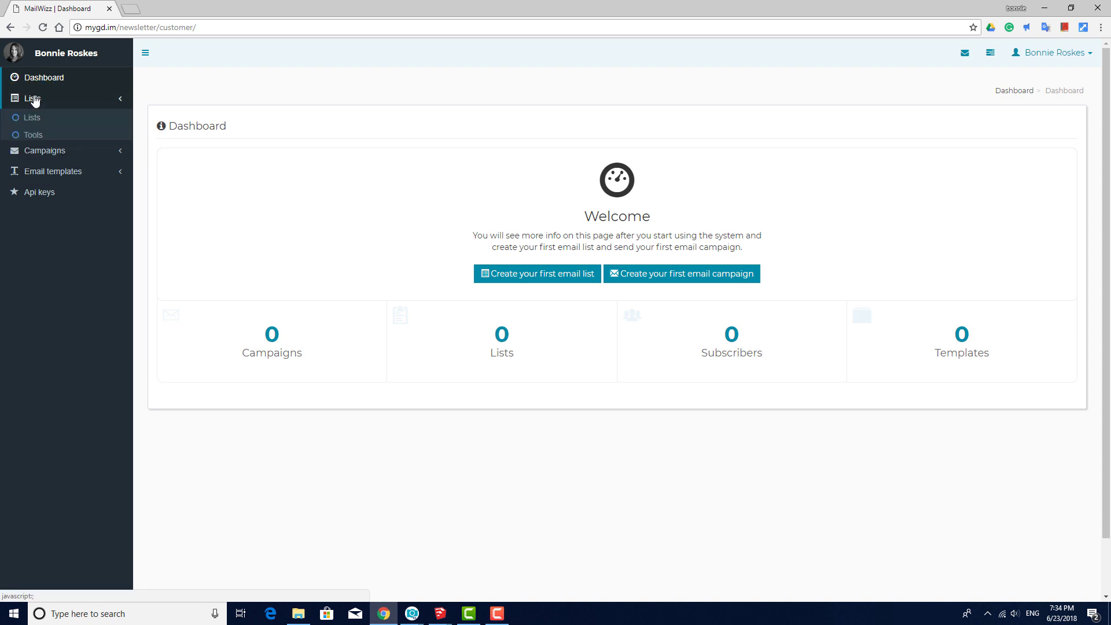
click(33, 117)
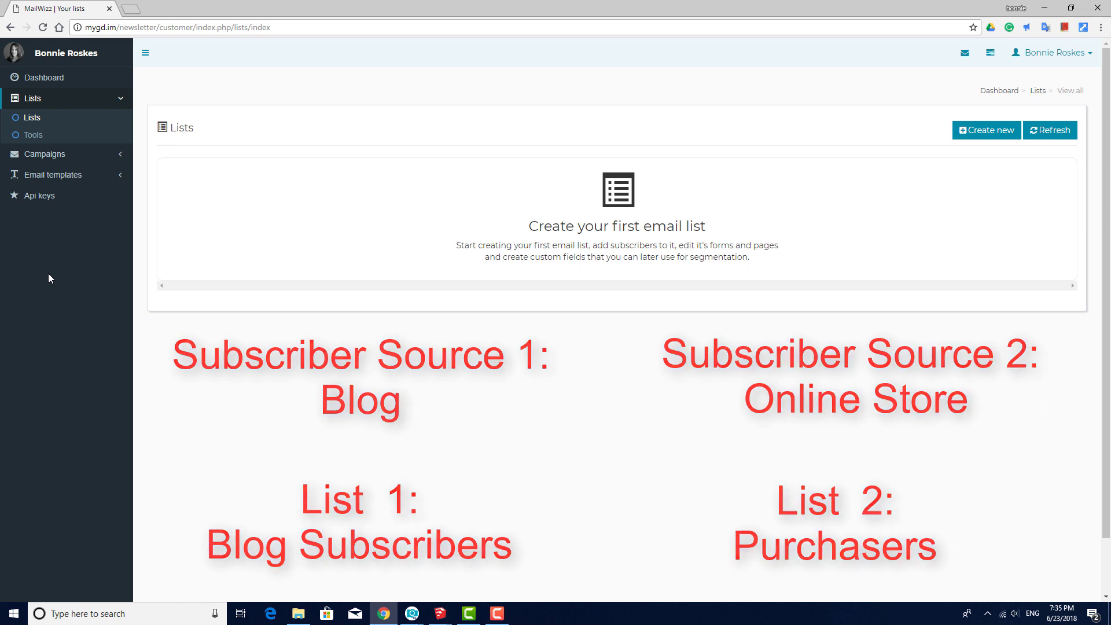
Start a new email list named "Blog Subscribers" with the description "Subscribers to my blog".
click(1005, 137)
click(354, 223)
text(Blog)
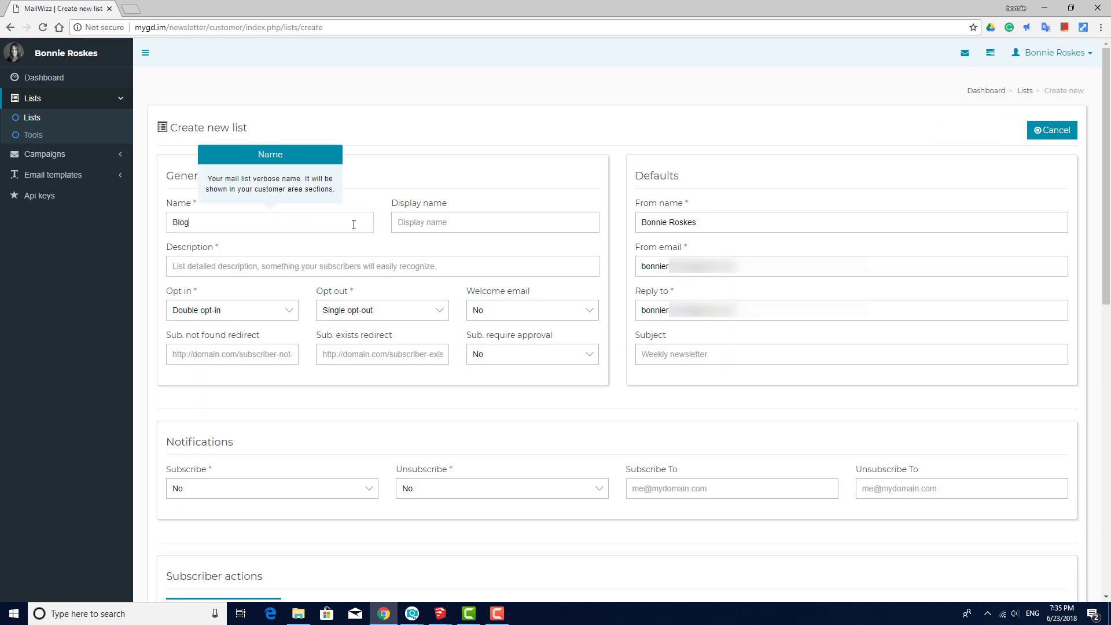
text( Subscribers)
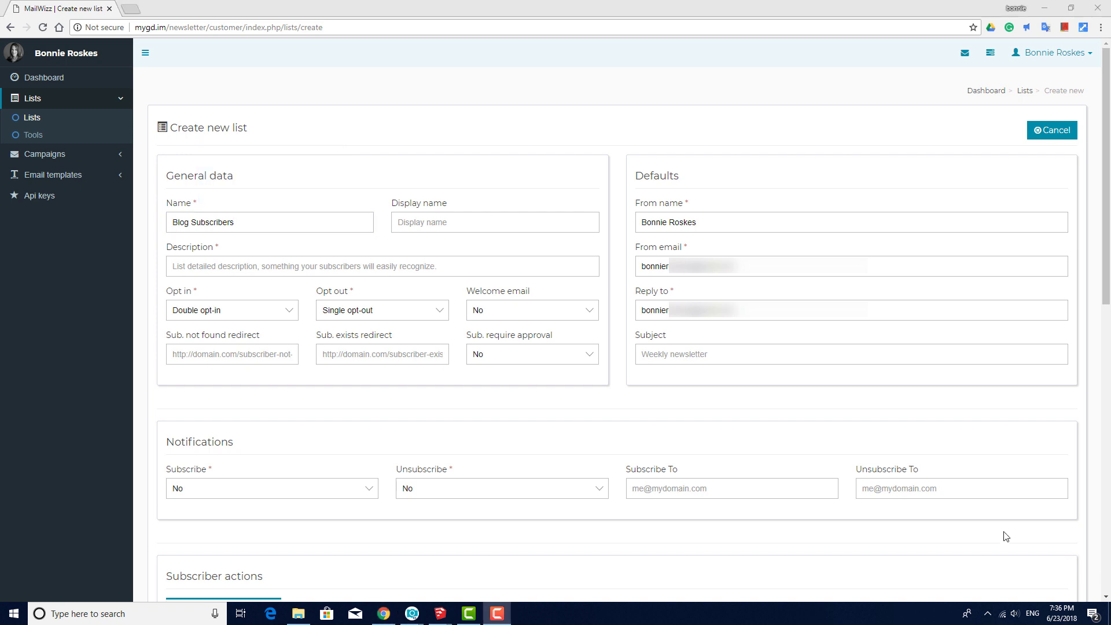
click(563, 265)
text(Subs)
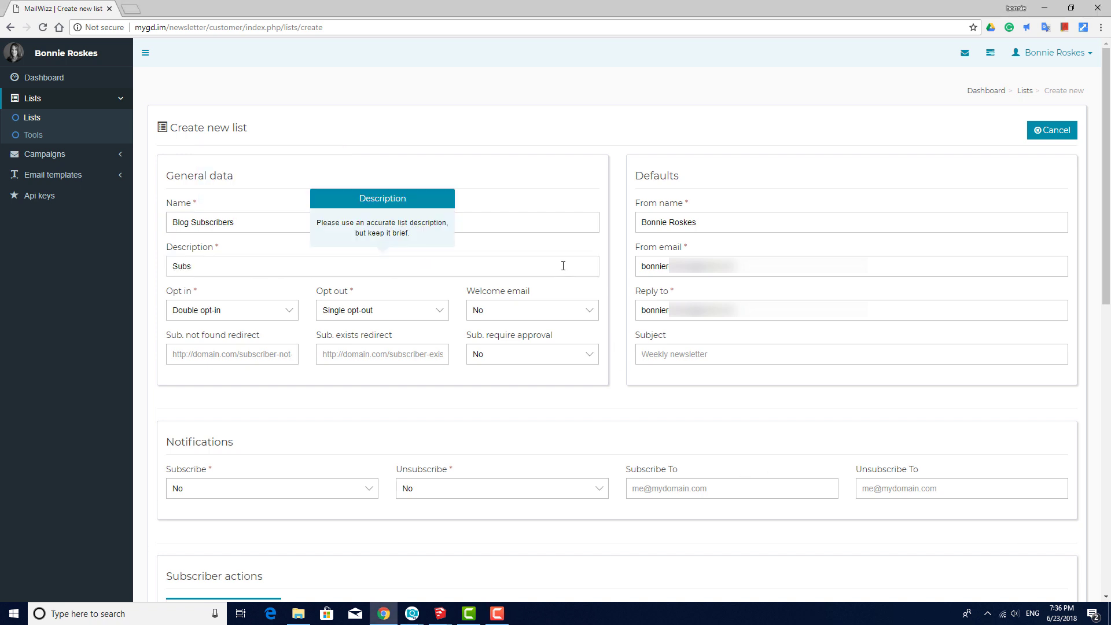
text(cribers to my blog)
click(428, 296)
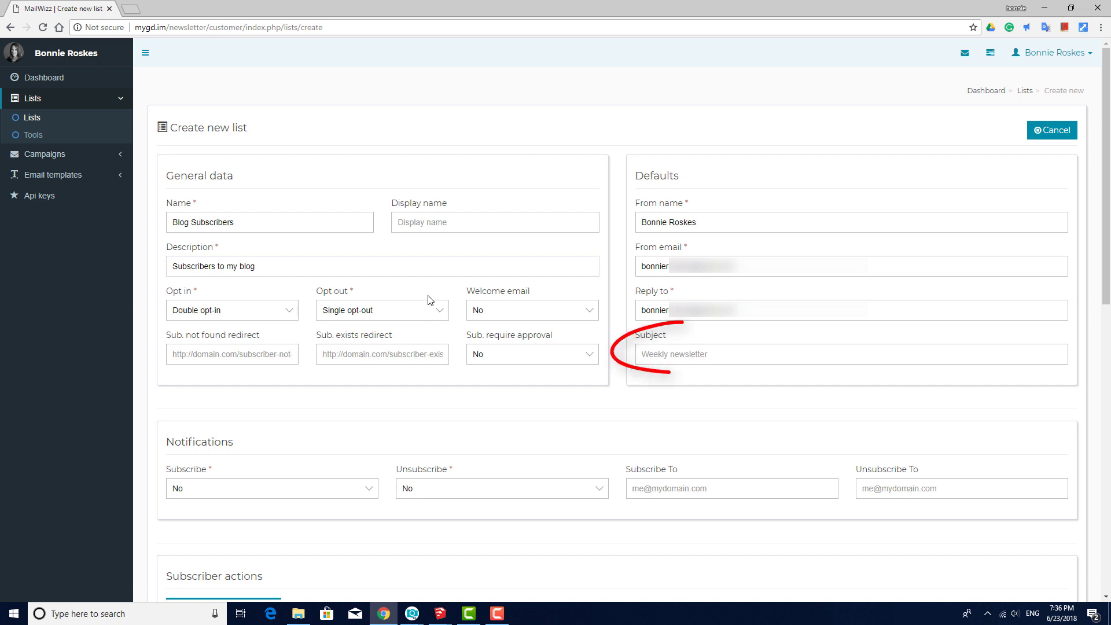
Keep double opt-in and single opt-out for the list, and set the welcome email to Yes.
click(292, 316)
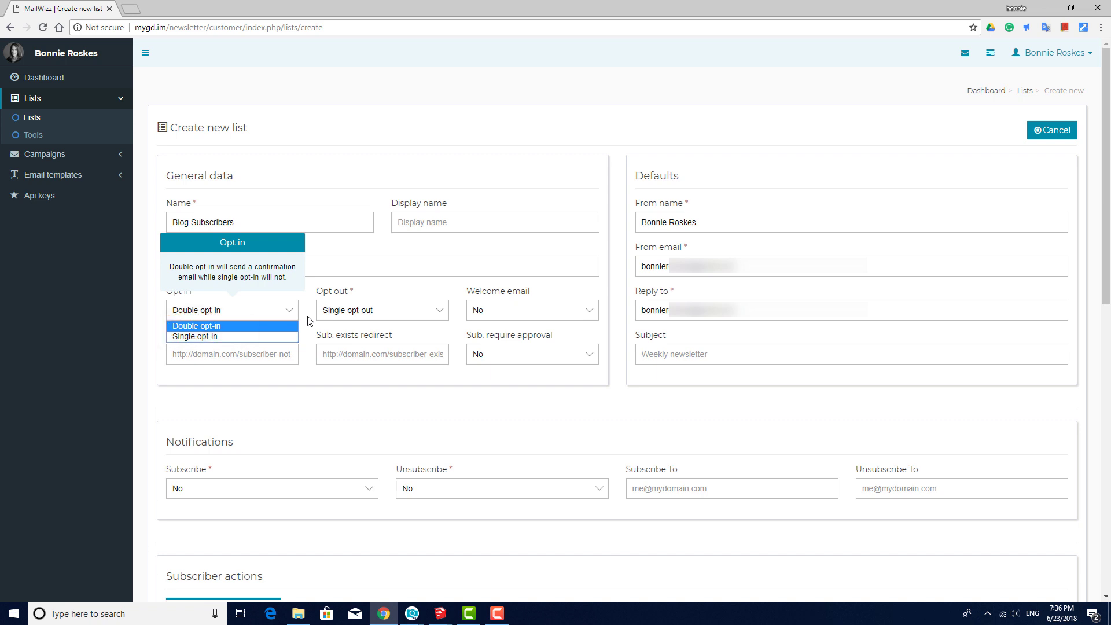
click(308, 321)
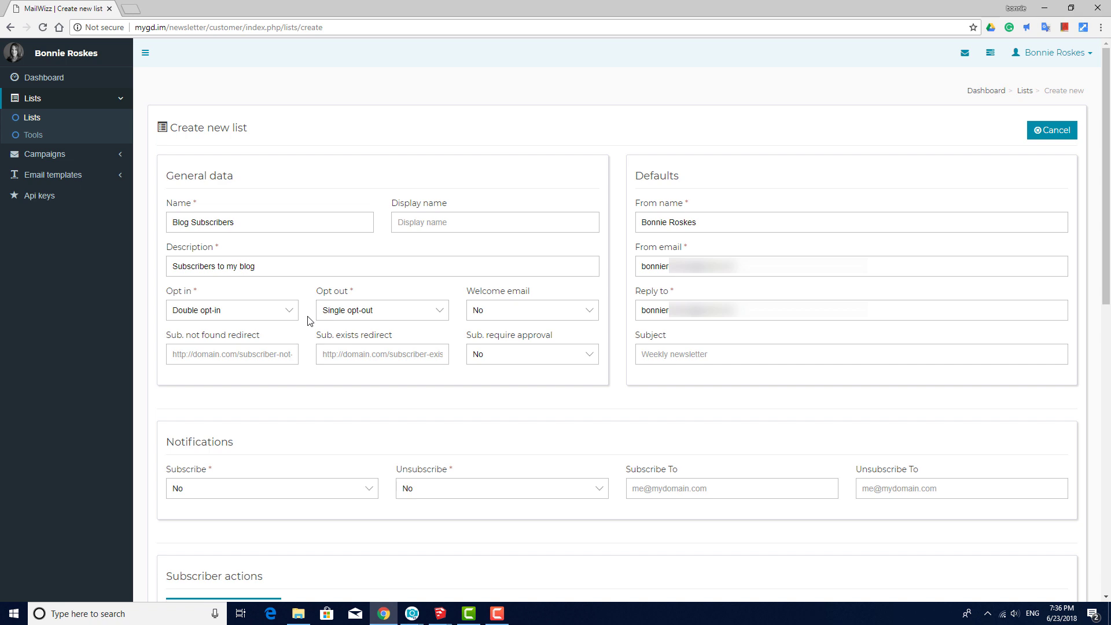
click(441, 313)
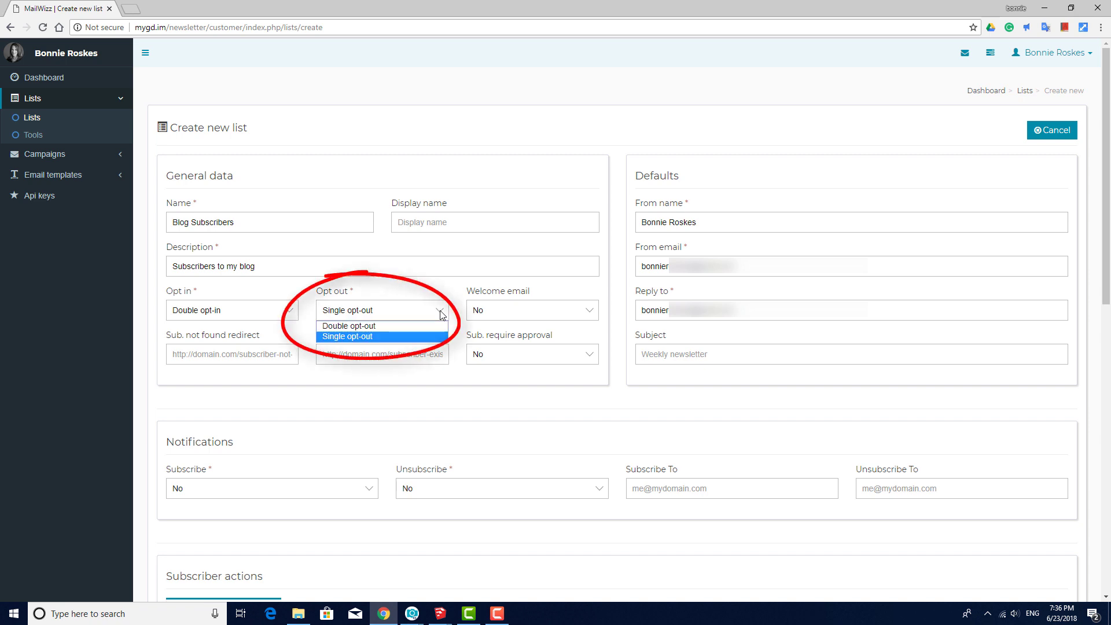
click(441, 313)
click(588, 313)
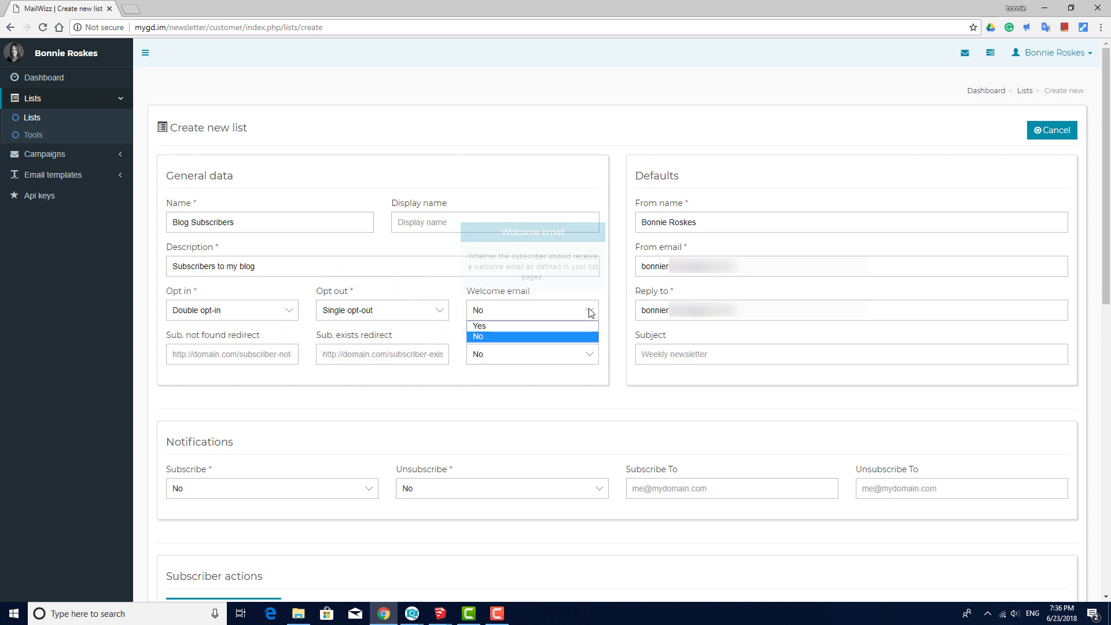
click(538, 326)
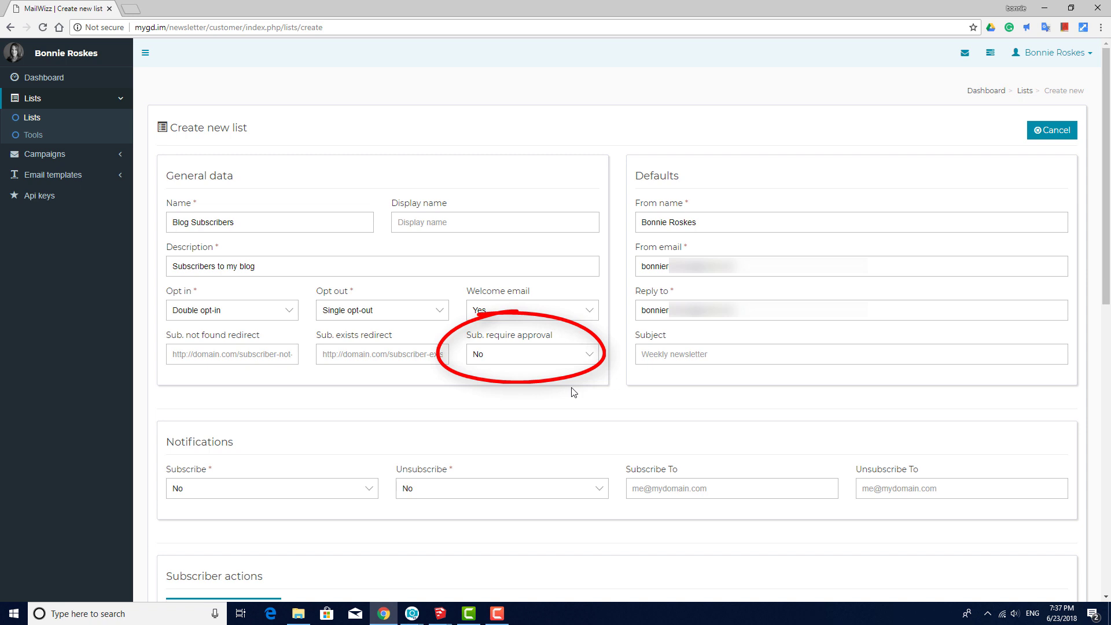
Review the list's notification settings and its subscriber actions, including those for unsubscribing.
scroll(573, 393, down, 5)
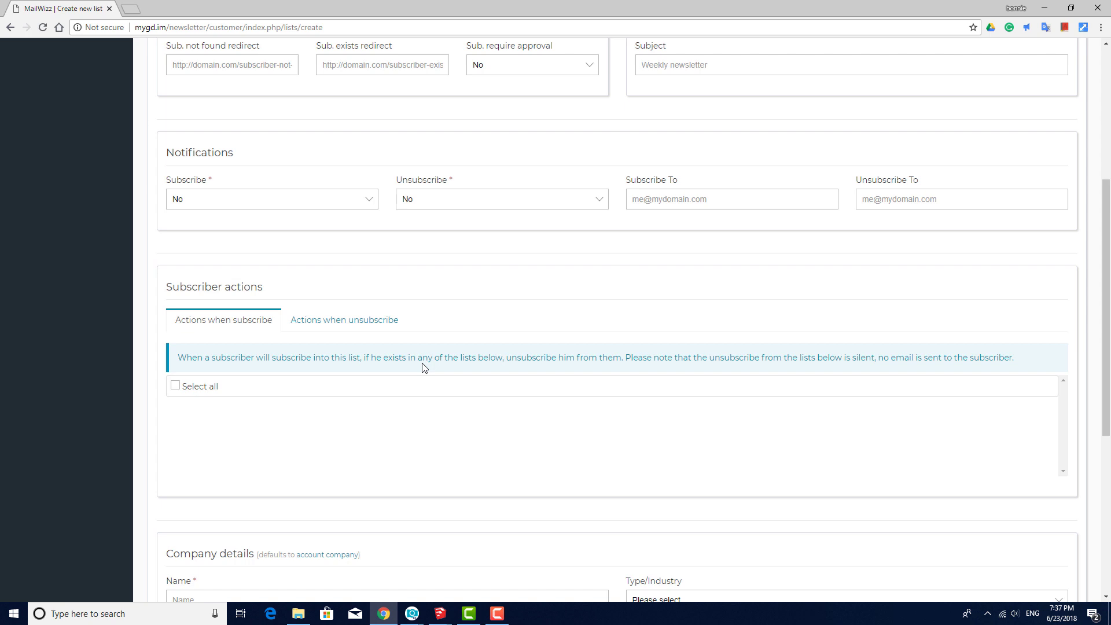
click(372, 323)
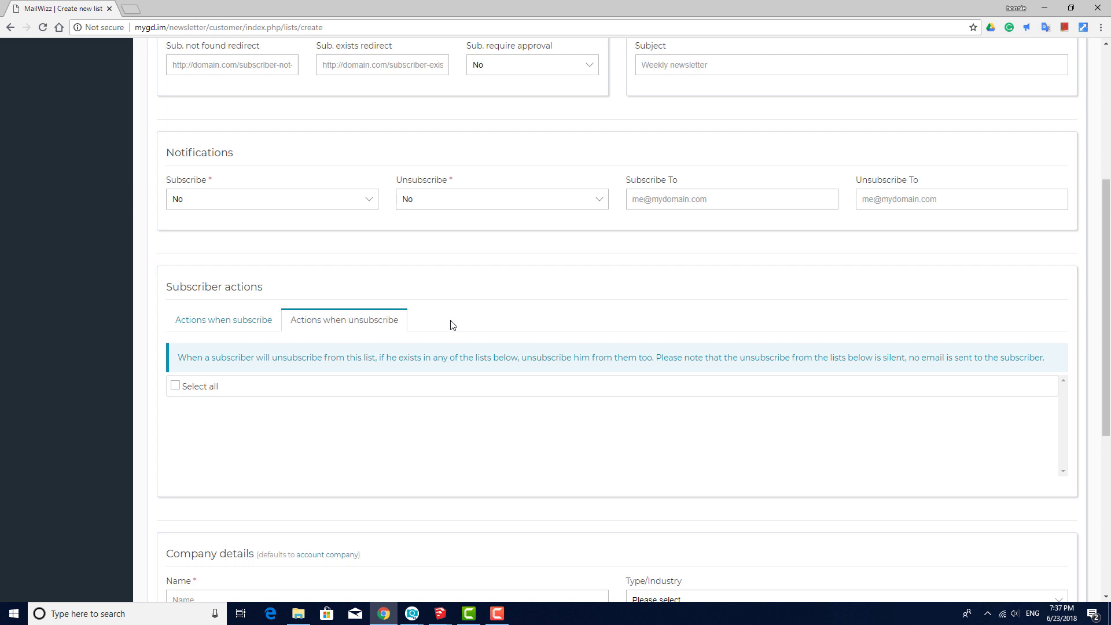
scroll(484, 405, down, 6)
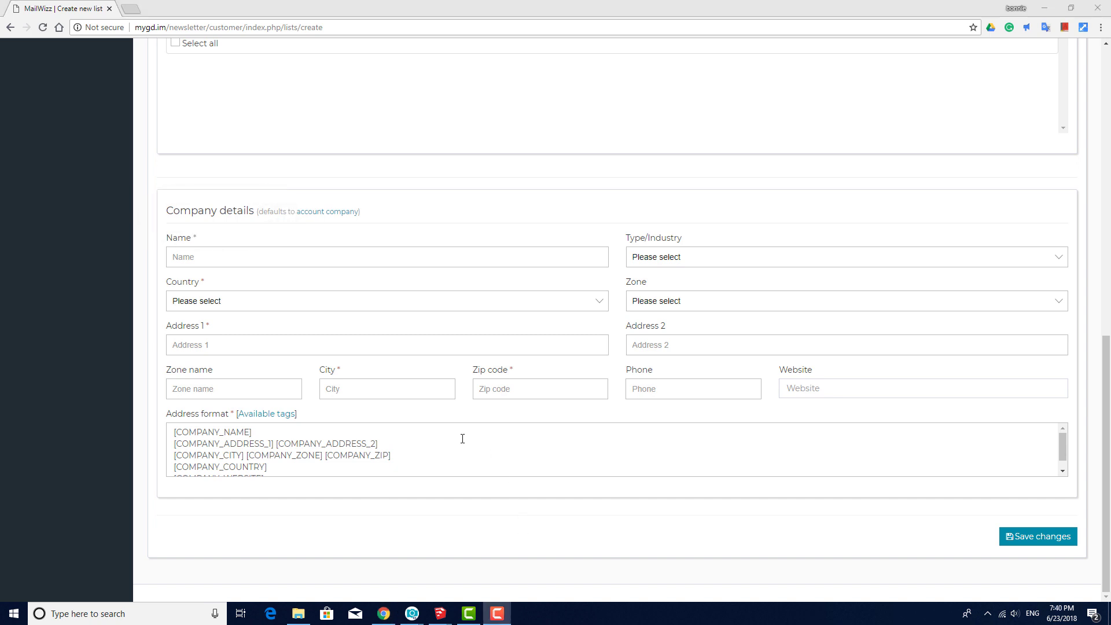
In the company details, enter "My Co" as the name and choose United States as the country.
click(372, 261)
text(M)
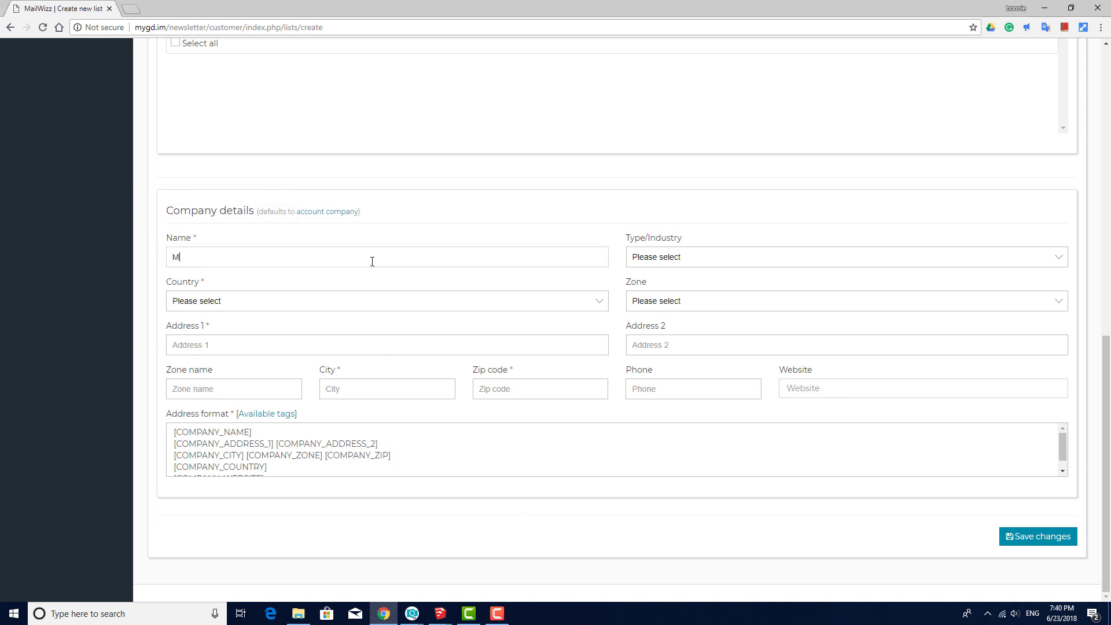
text(y Co)
click(368, 300)
click(296, 344)
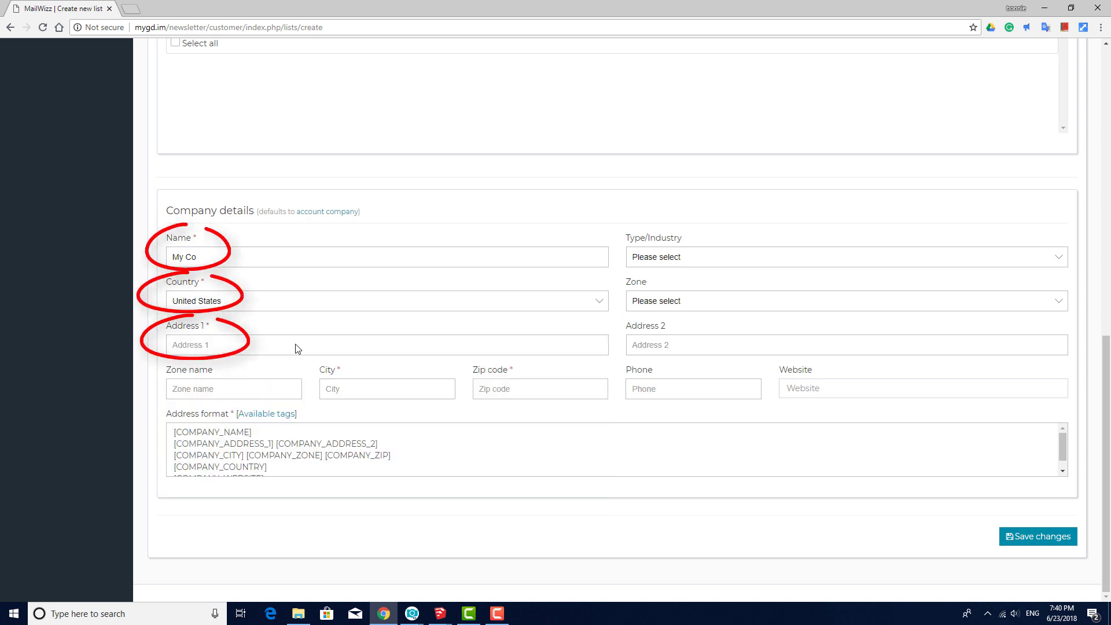
Fill in the company's street address, city and zip code.
click(297, 345)
text(123 )
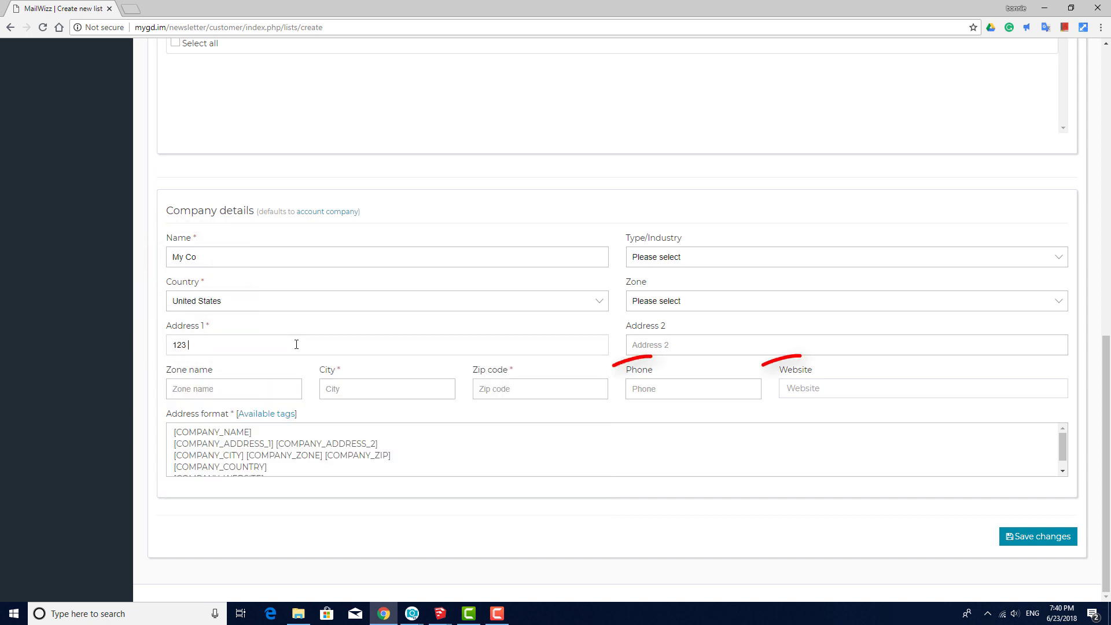
text(My Street)
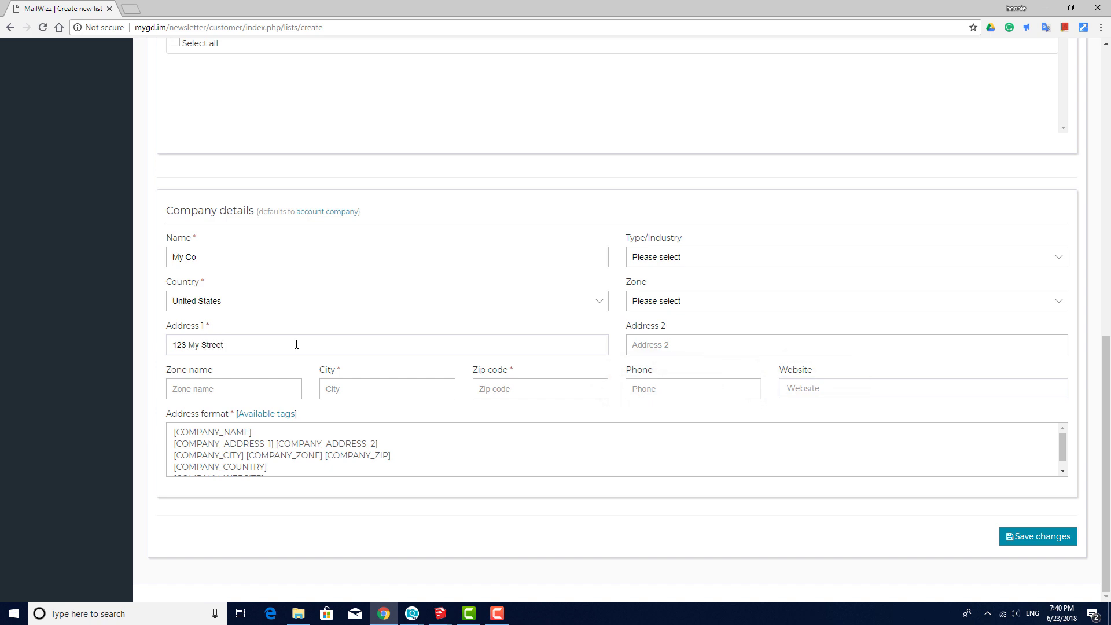
text(My Town)
click(492, 389)
text(12345)
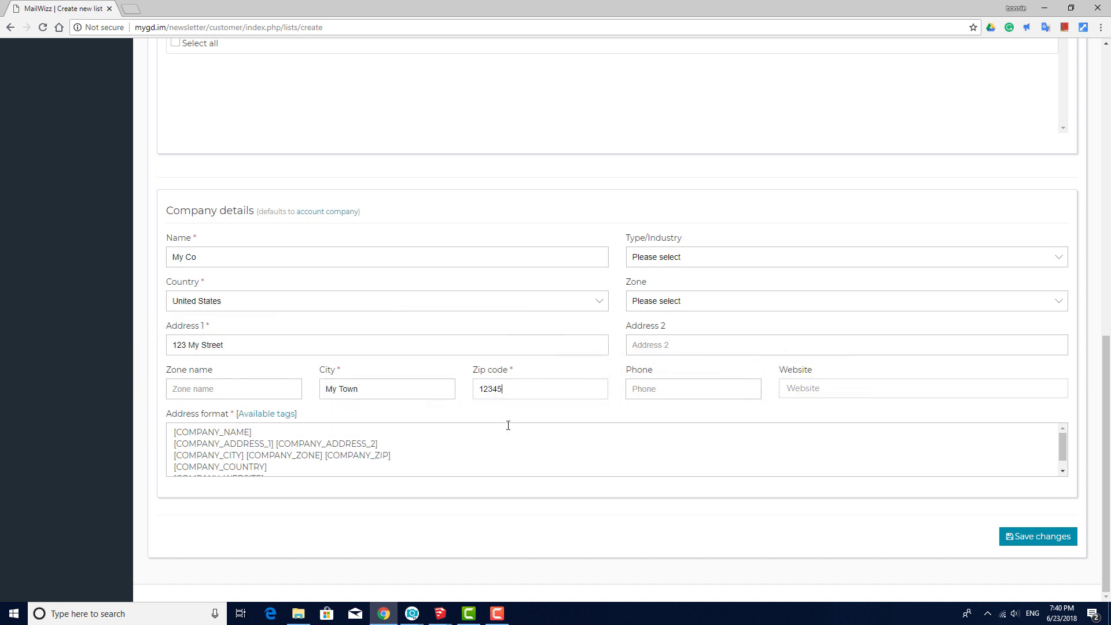
Check the tags available for the address format and save the new list.
click(267, 414)
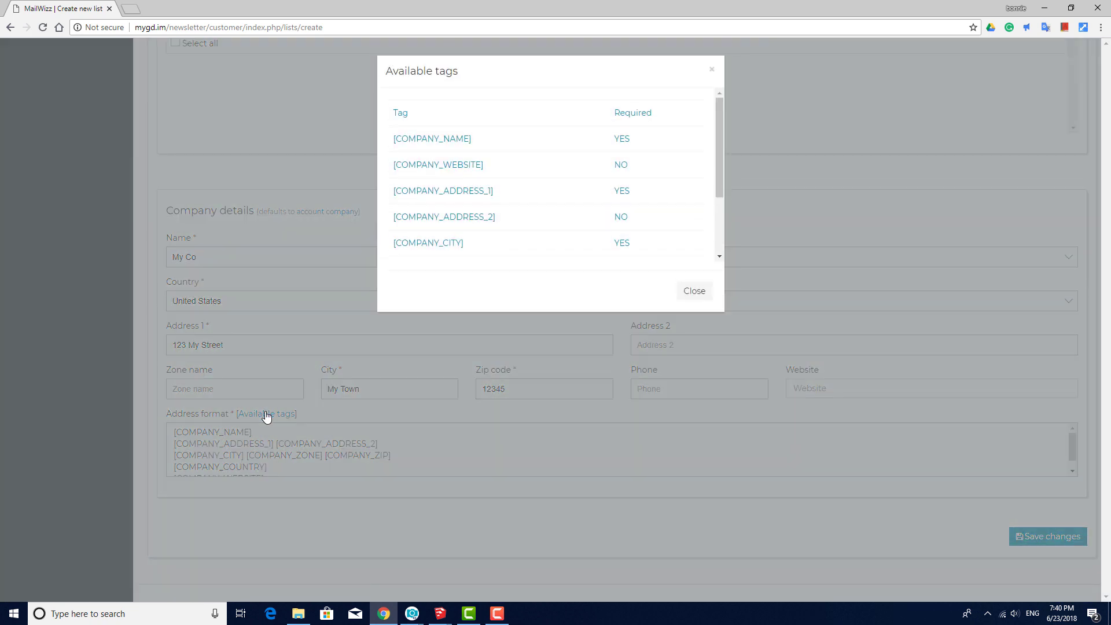
click(697, 291)
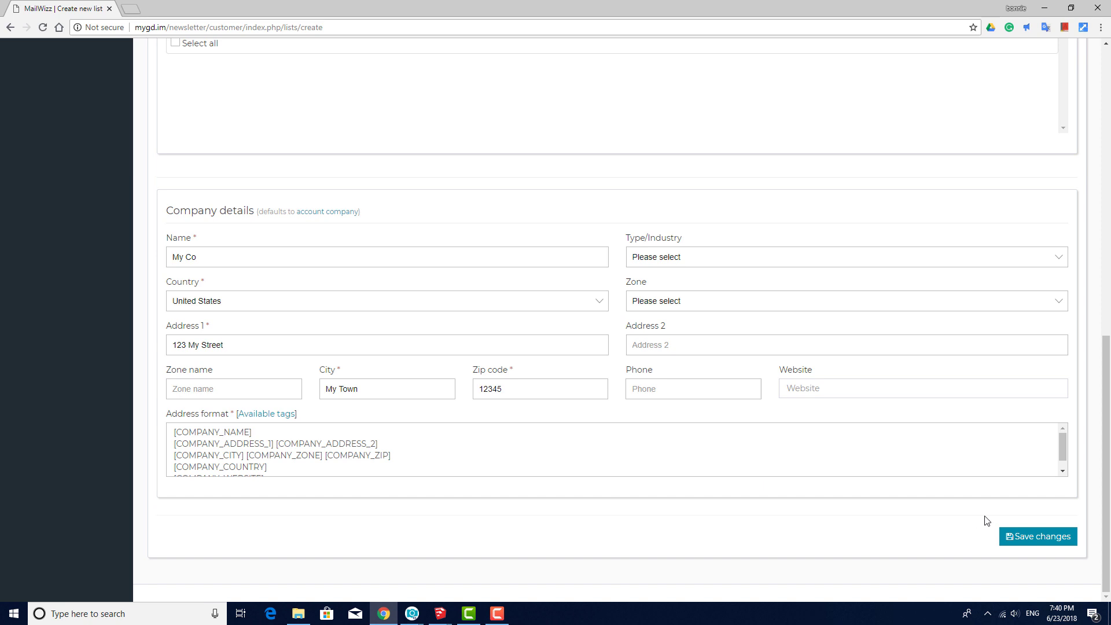
click(1028, 538)
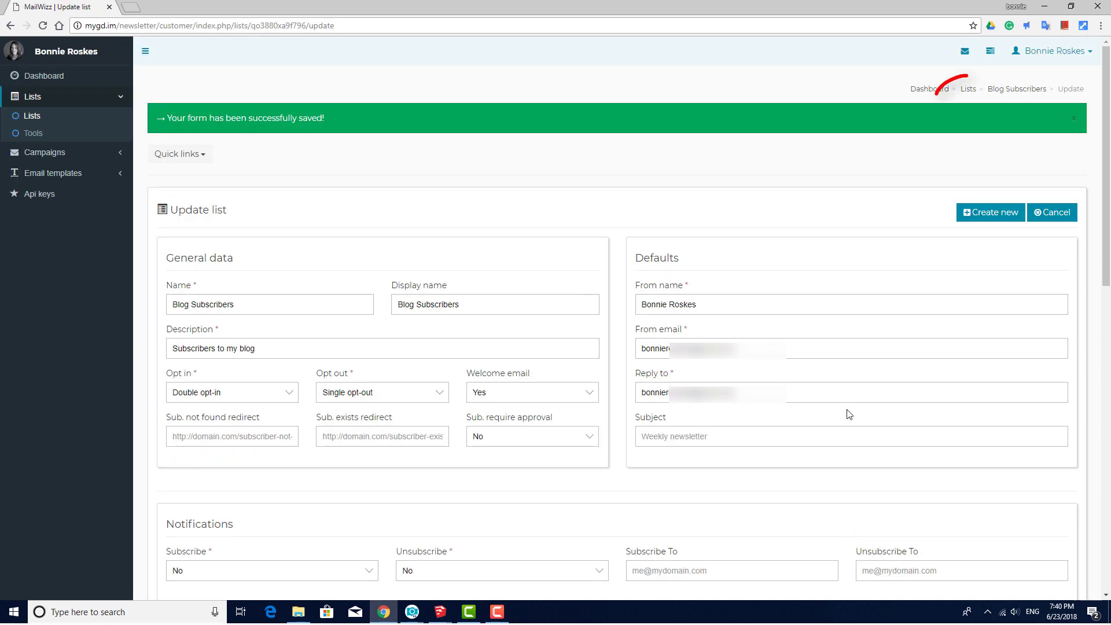
Return to the overview of all lists and look at which table columns can be toggled.
click(971, 91)
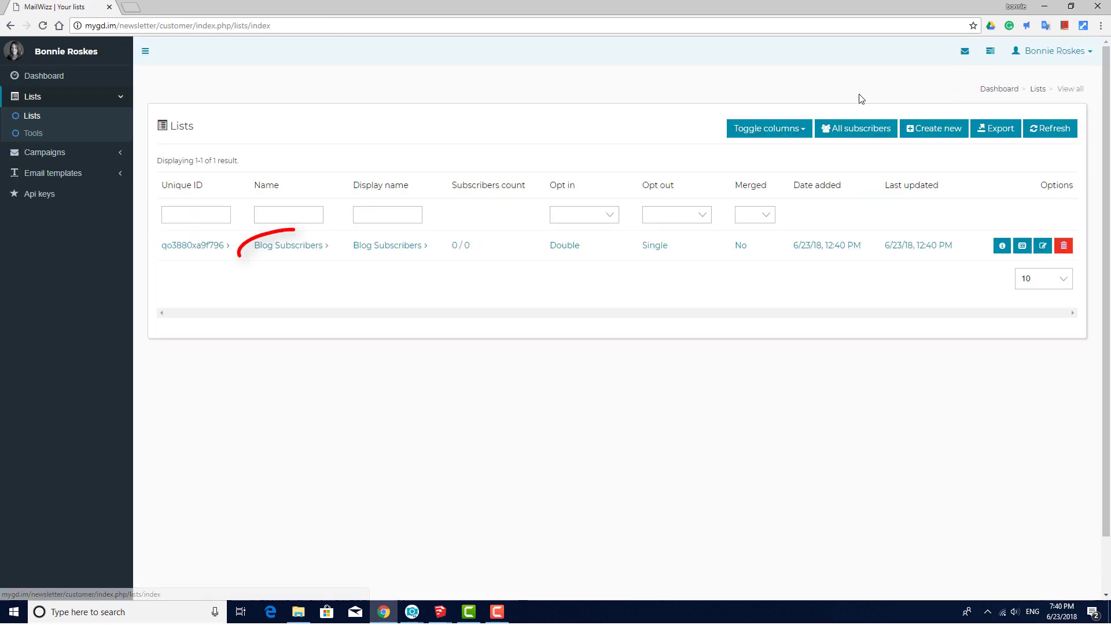
click(769, 128)
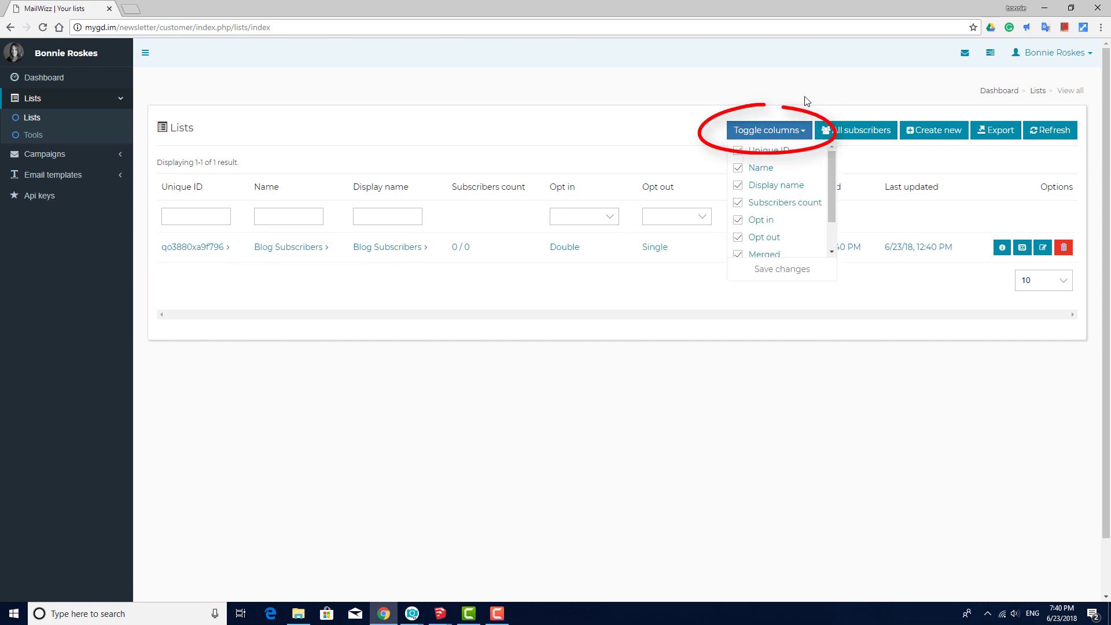
mouse_move(835, 164)
mouse_down()
mouse_move(835, 211)
mouse_move(834, 151)
mouse_up()
click(833, 85)
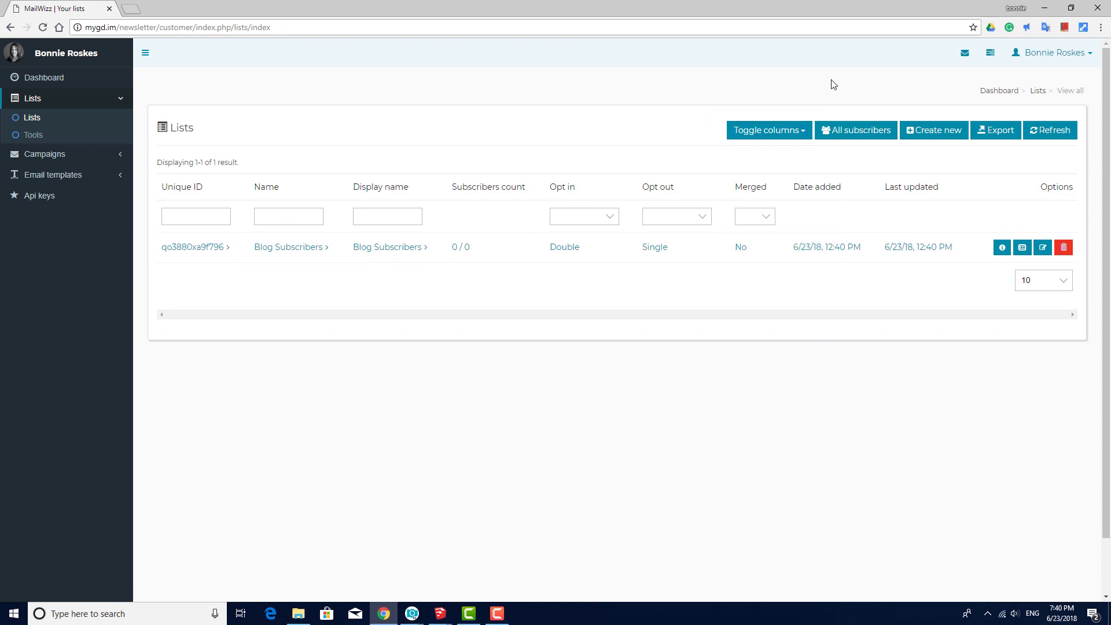
View the overview page of the Blog Subscribers list, go back to all lists and open its update form.
click(302, 248)
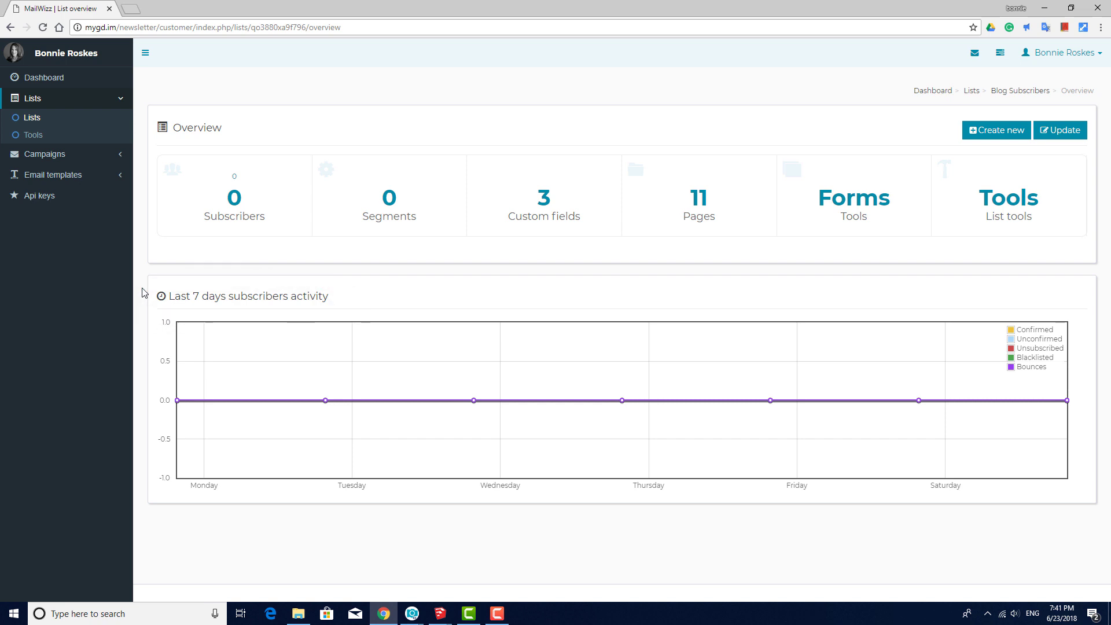
click(971, 93)
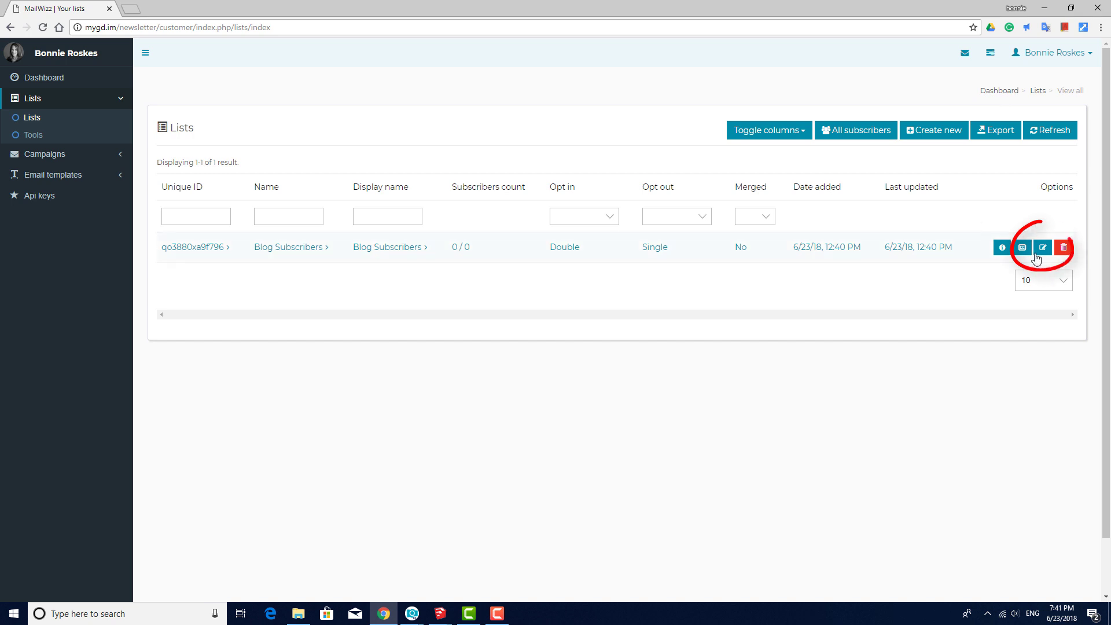
click(1042, 250)
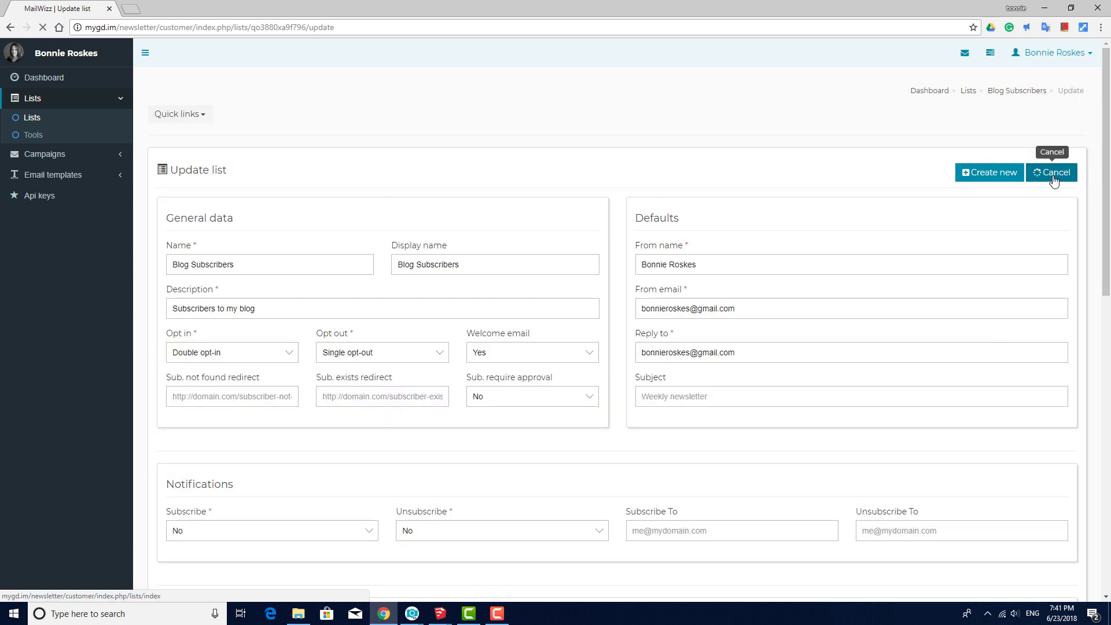
Leave the update form without saving, copy the Blog Subscribers list and open the copy for editing.
click(1052, 172)
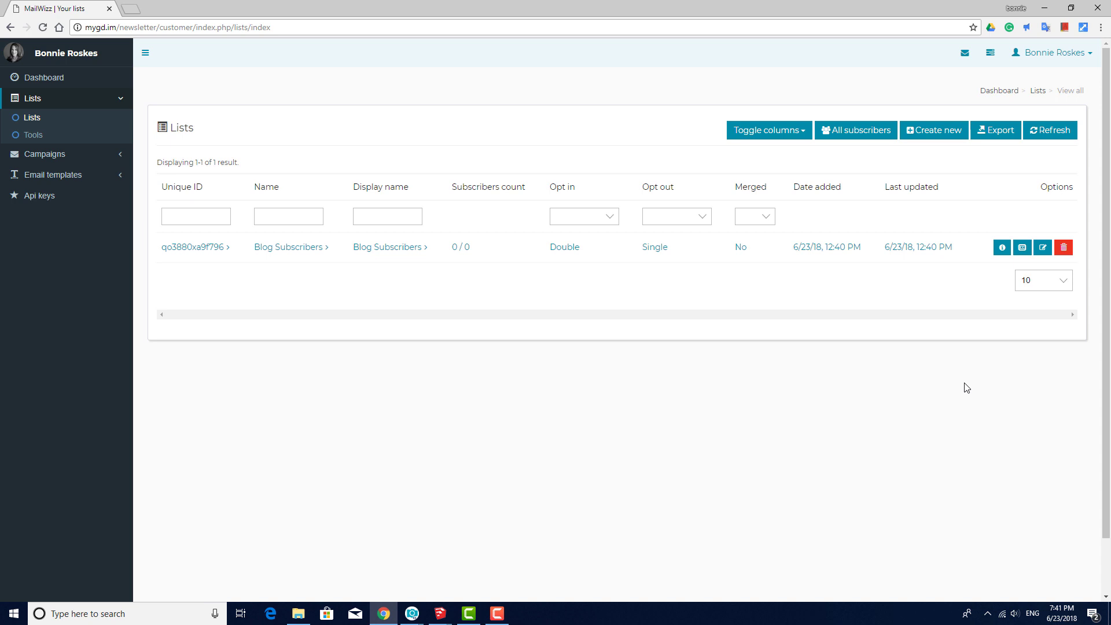
click(1022, 247)
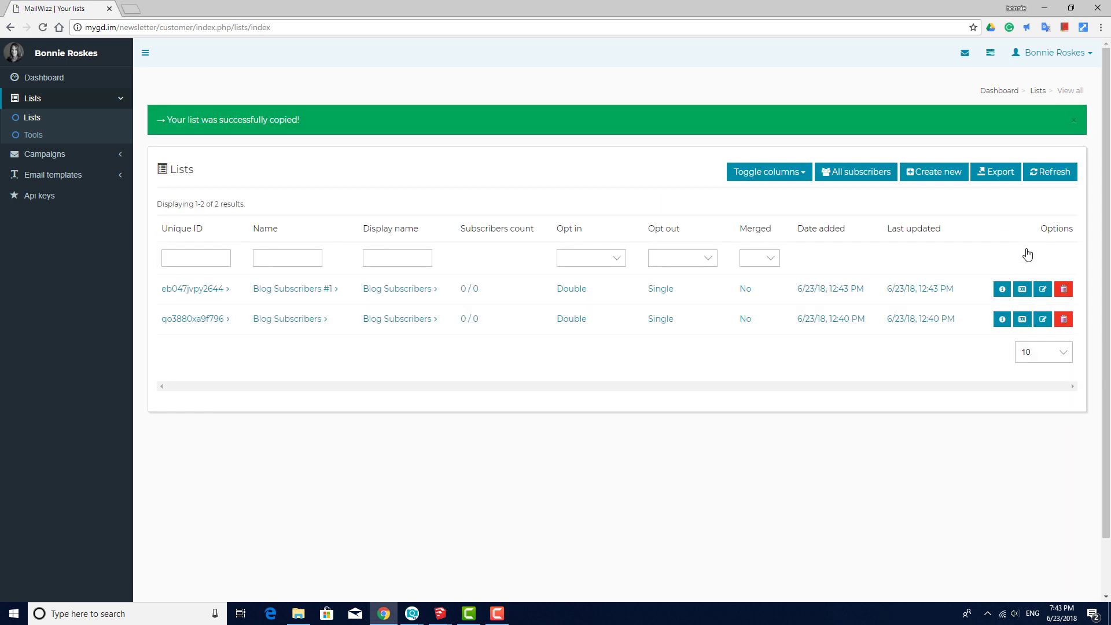
click(1043, 248)
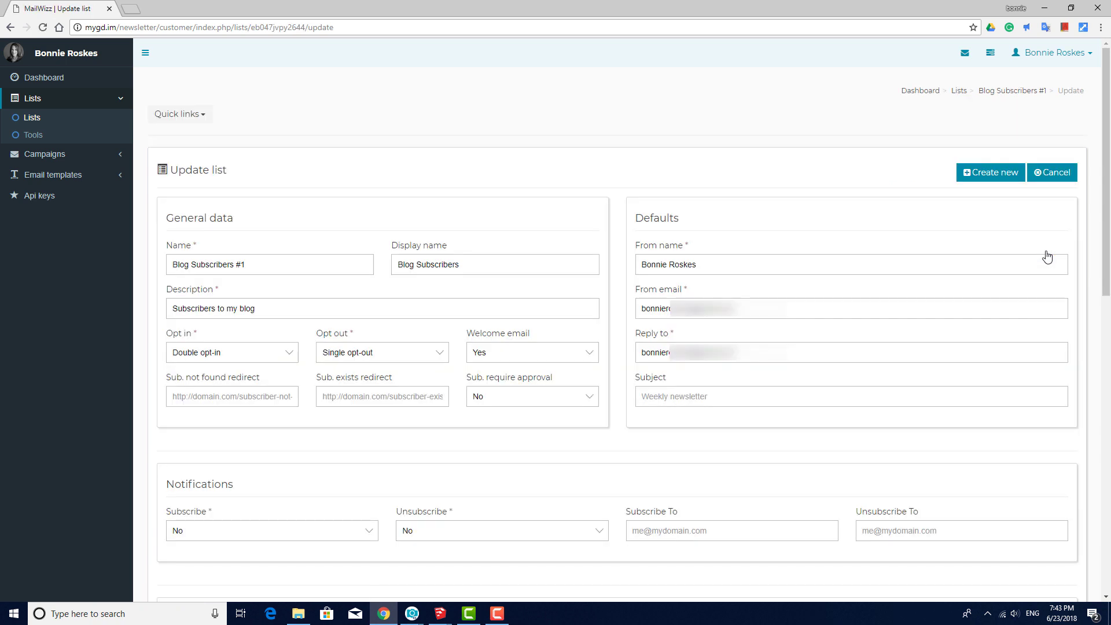
Set the copied list's name and display name to Purchasers, describe it as "Customers from my online store" and save it.
triple_click(252, 272)
text(Purchasers)
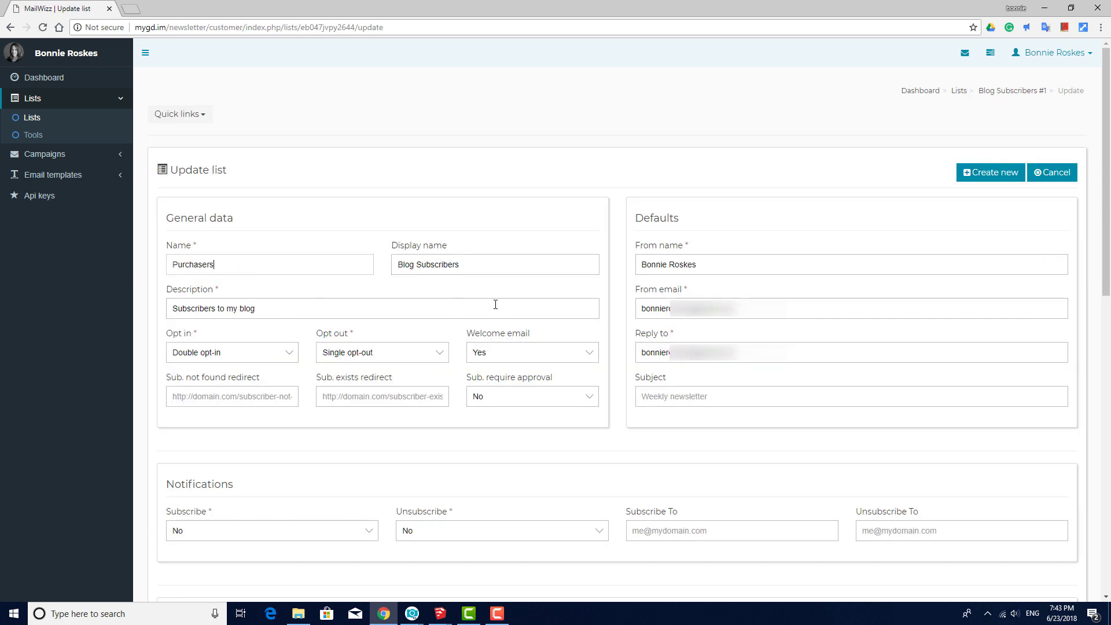
key(Tab)
text(Purchasers)
key(Tab)
text(Customers from my)
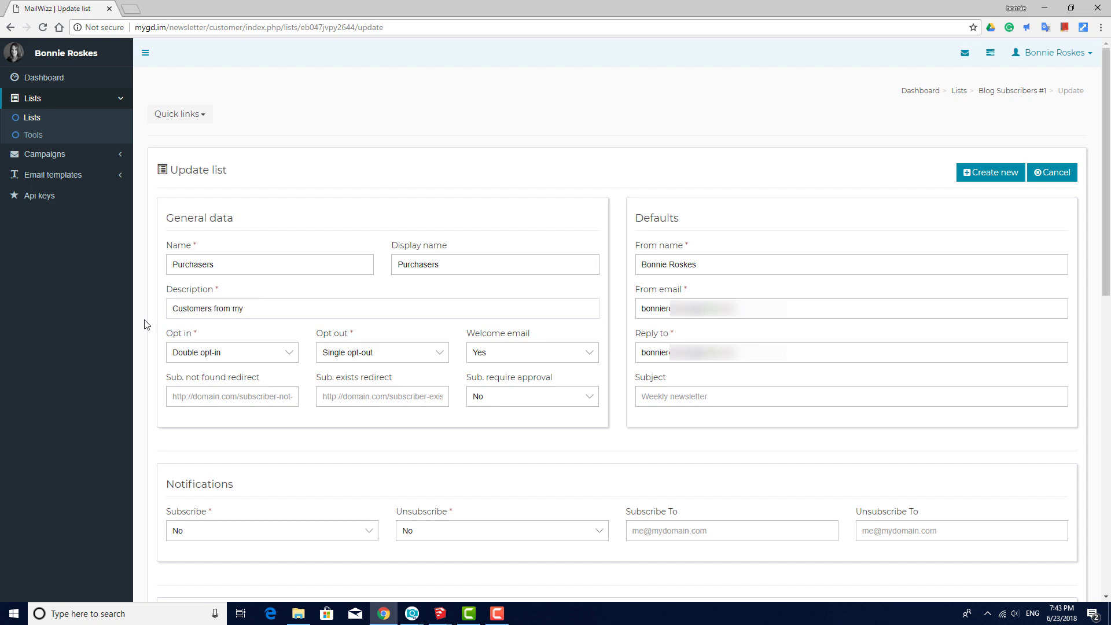
text( online store)
scroll(529, 447, down, 12)
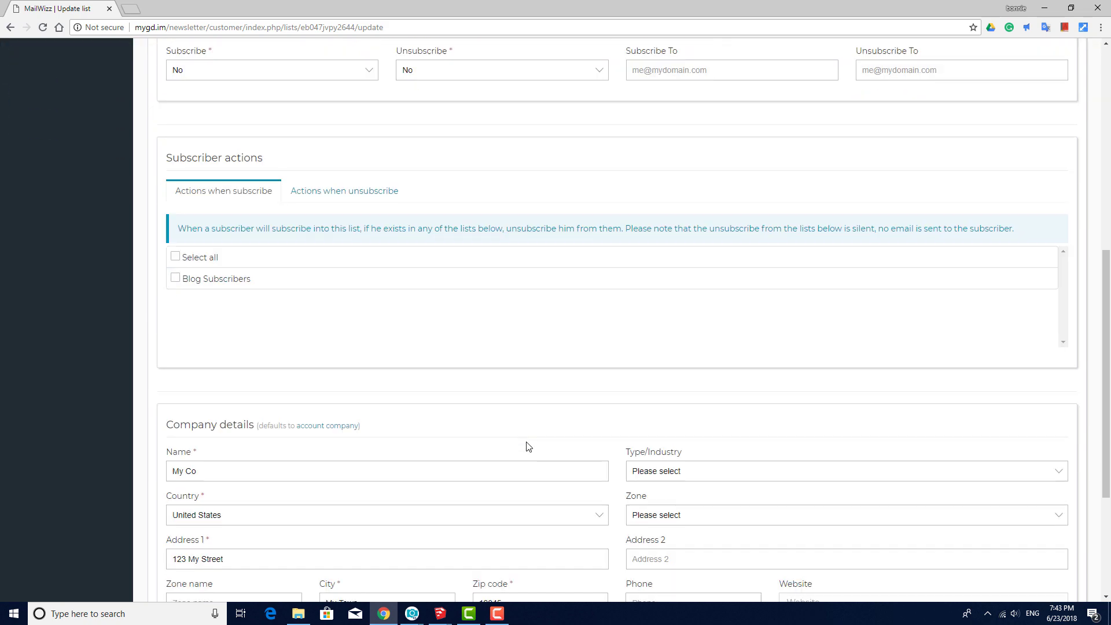
click(1037, 536)
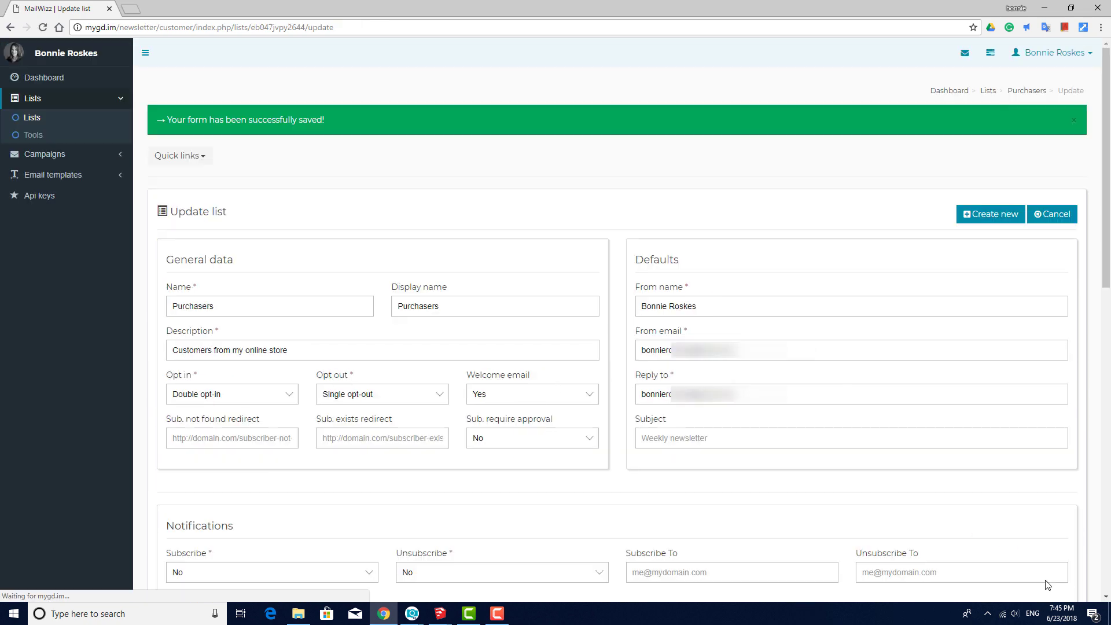
Return to all lists and open the subscribers page of the Purchasers list.
click(206, 157)
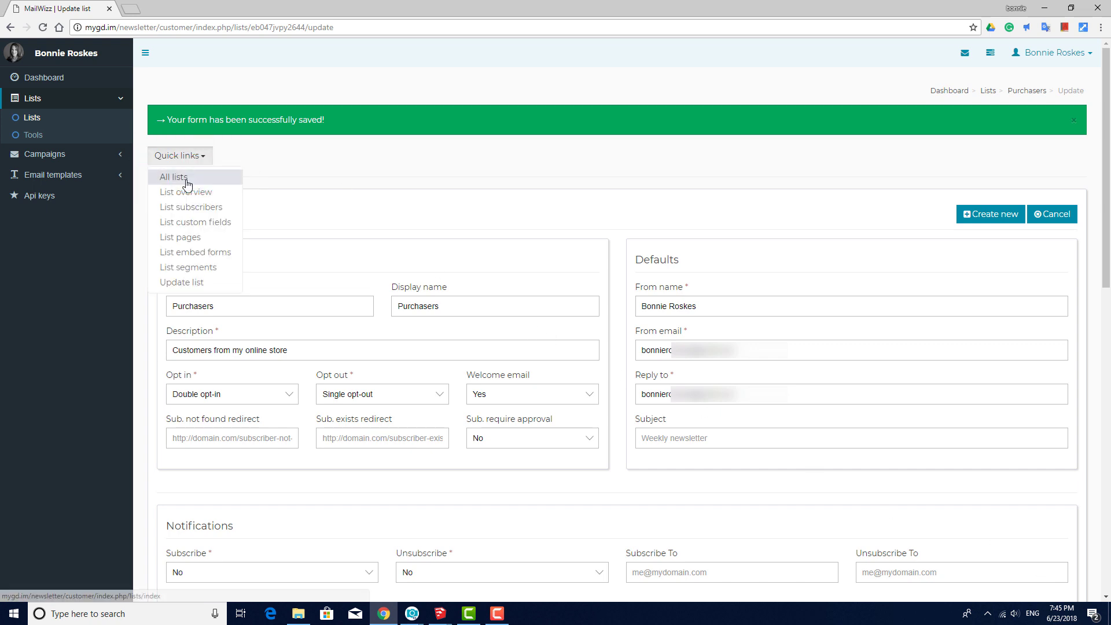
click(184, 177)
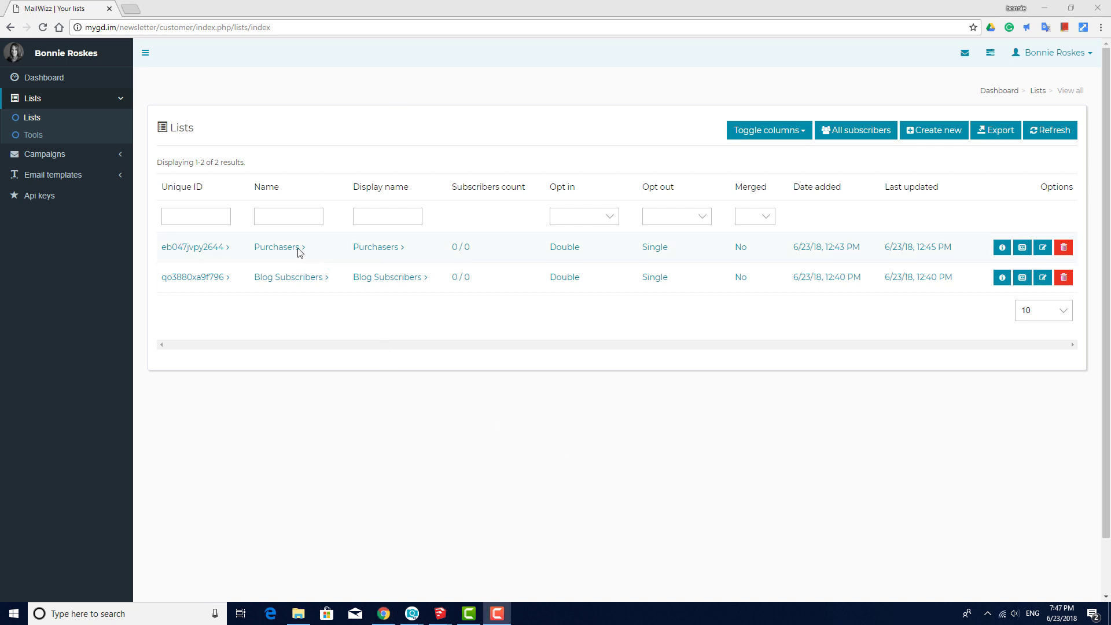
click(278, 249)
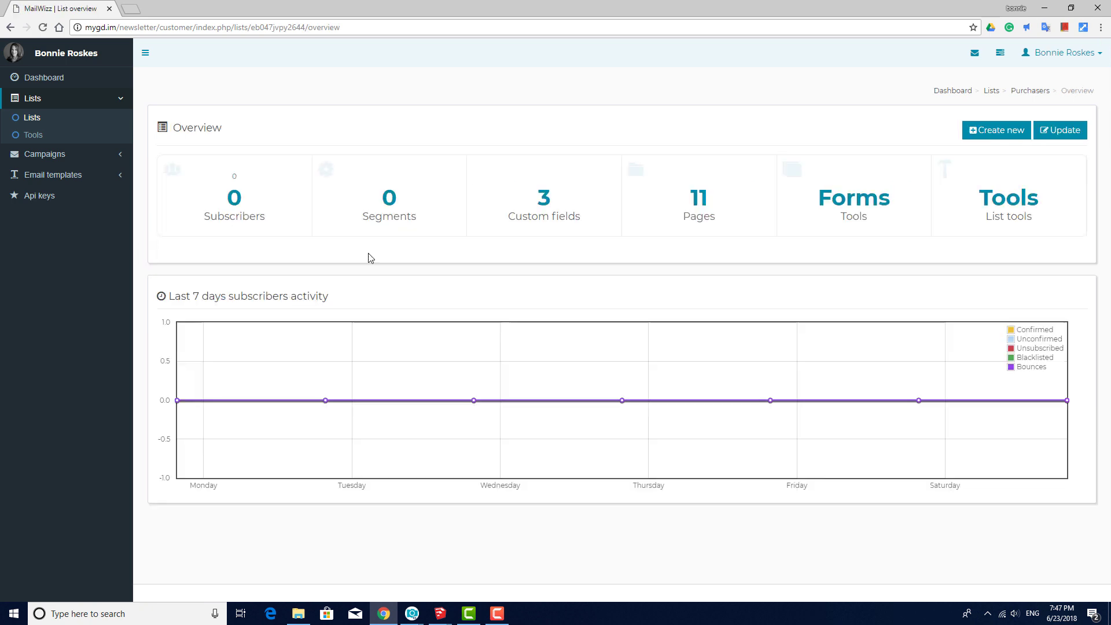
click(233, 200)
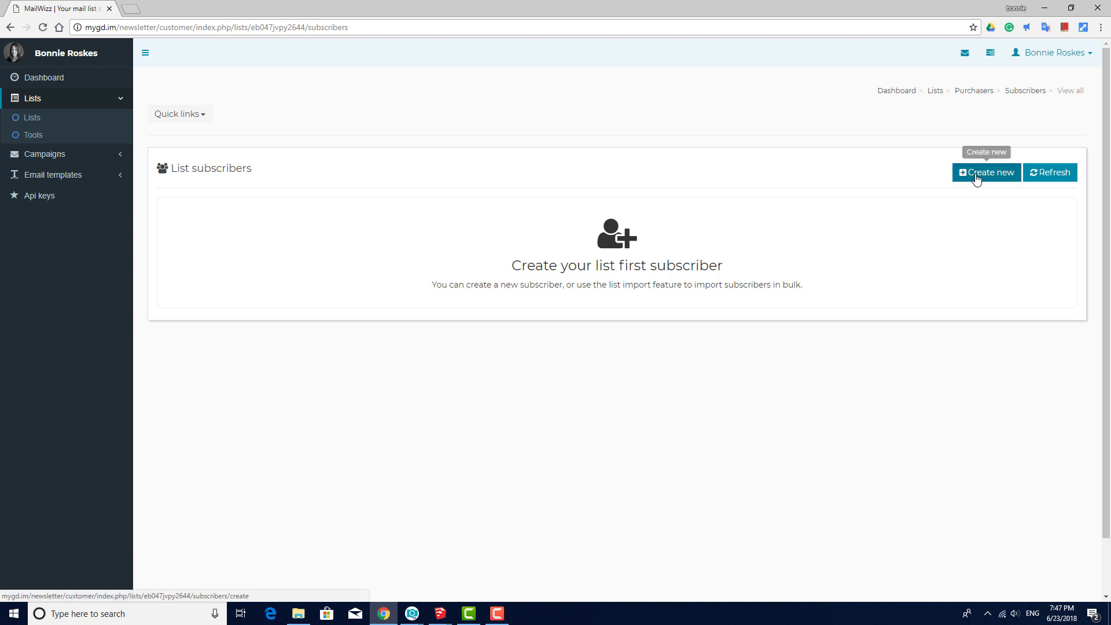
Create a subscriber with an email, first name and last name, set the status to Confirmed, and save with a new blank subscriber form.
click(975, 173)
click(601, 178)
text(john@123.com)
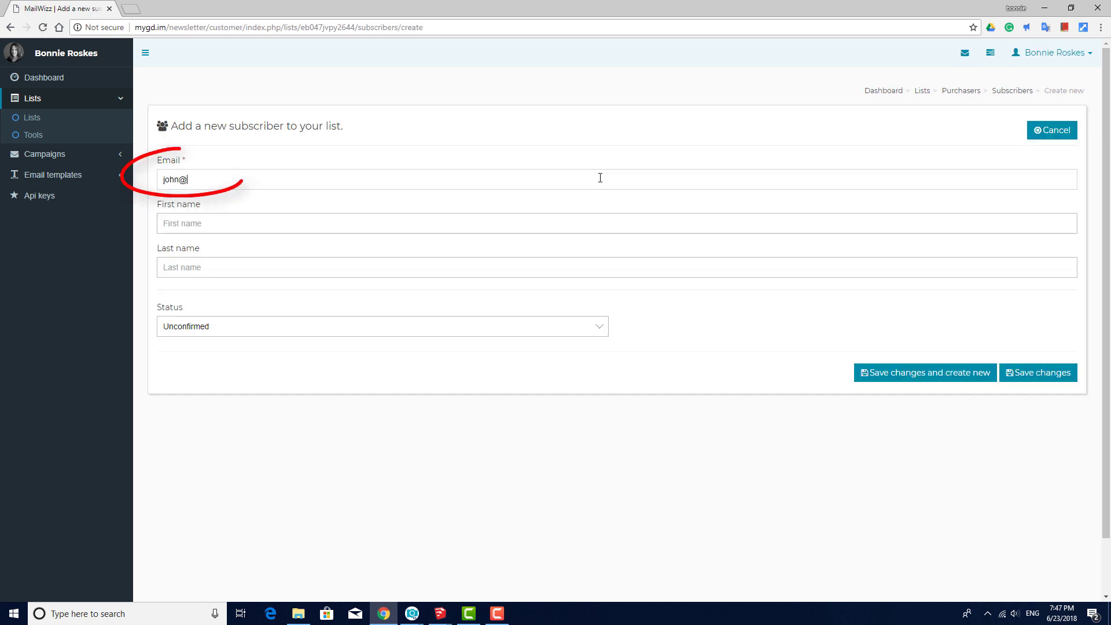
key(Tab)
text(John)
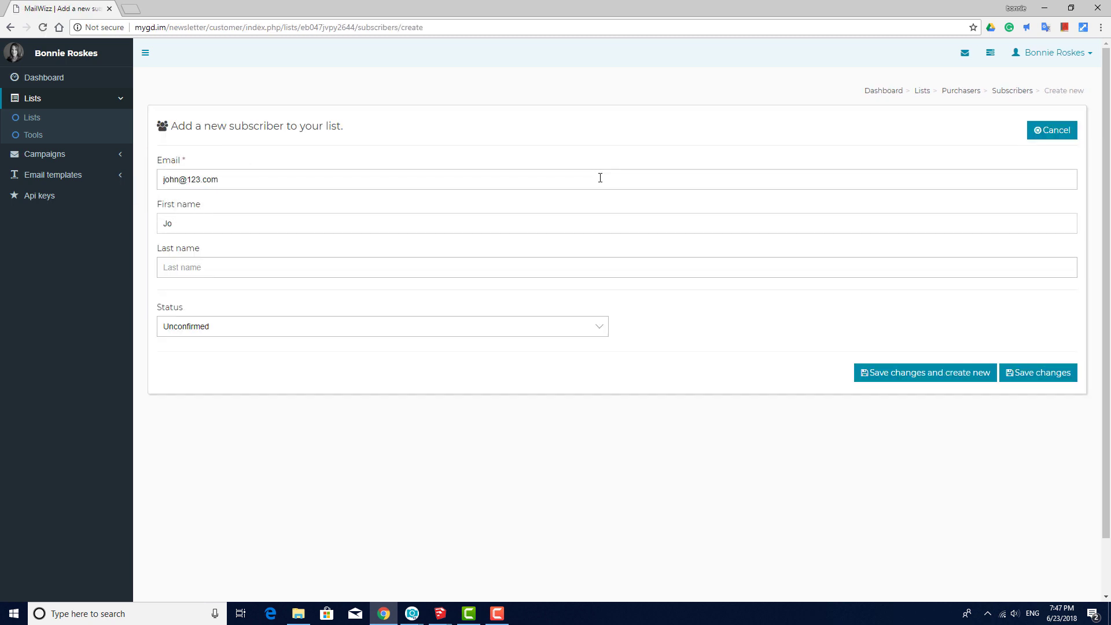
key(Tab)
text(Smith)
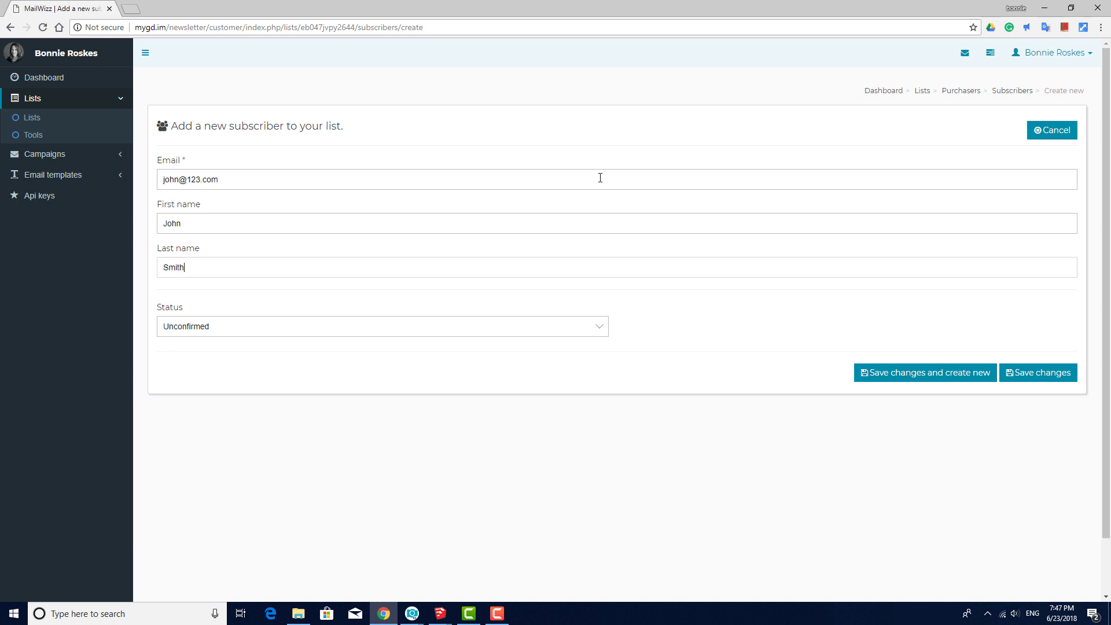
click(564, 327)
click(371, 342)
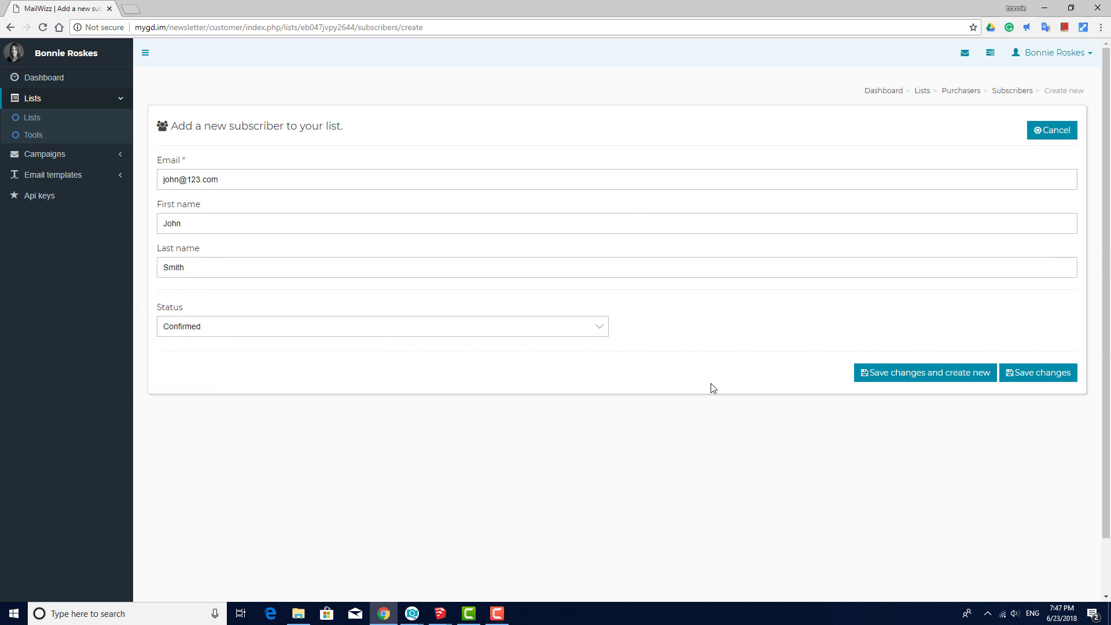
click(887, 375)
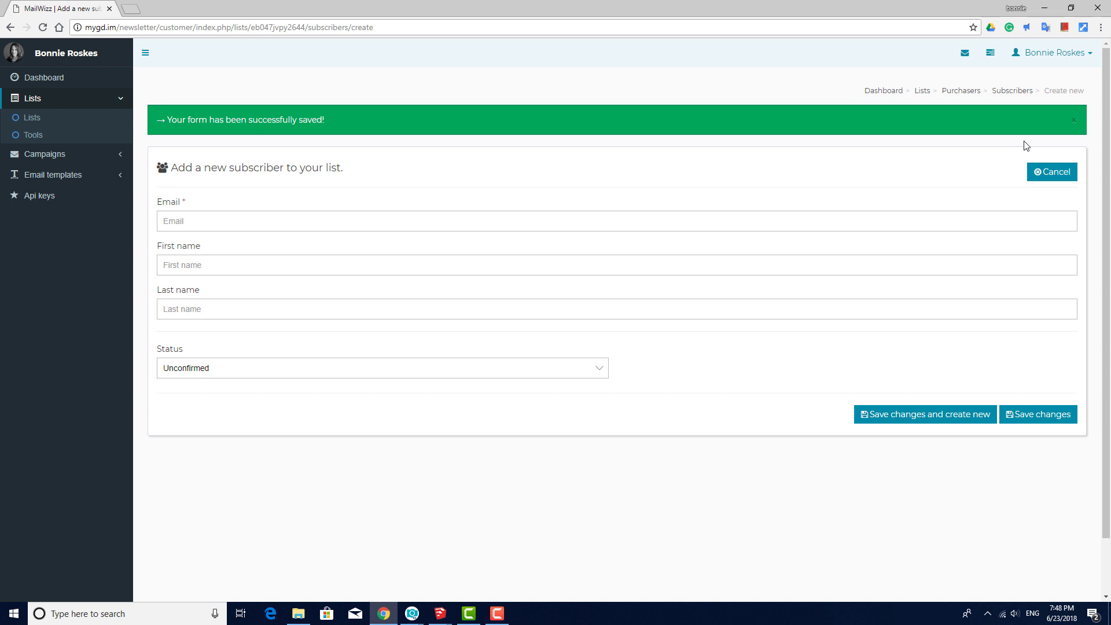
Check the Purchasers subscribers and the actions available for the new subscriber, and return to all lists.
click(1012, 91)
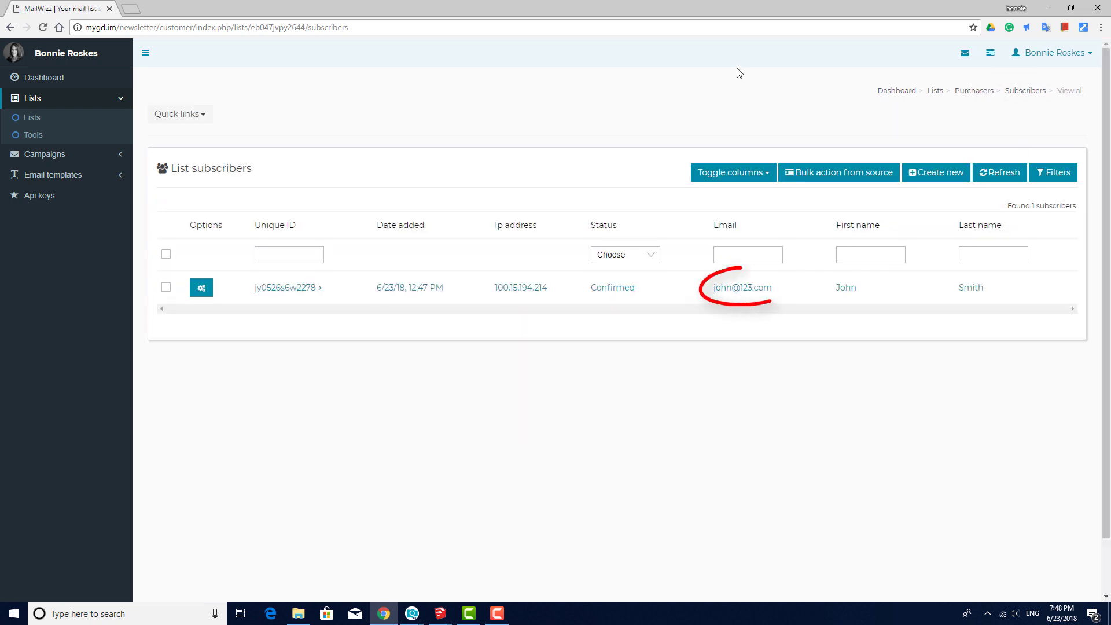
click(207, 292)
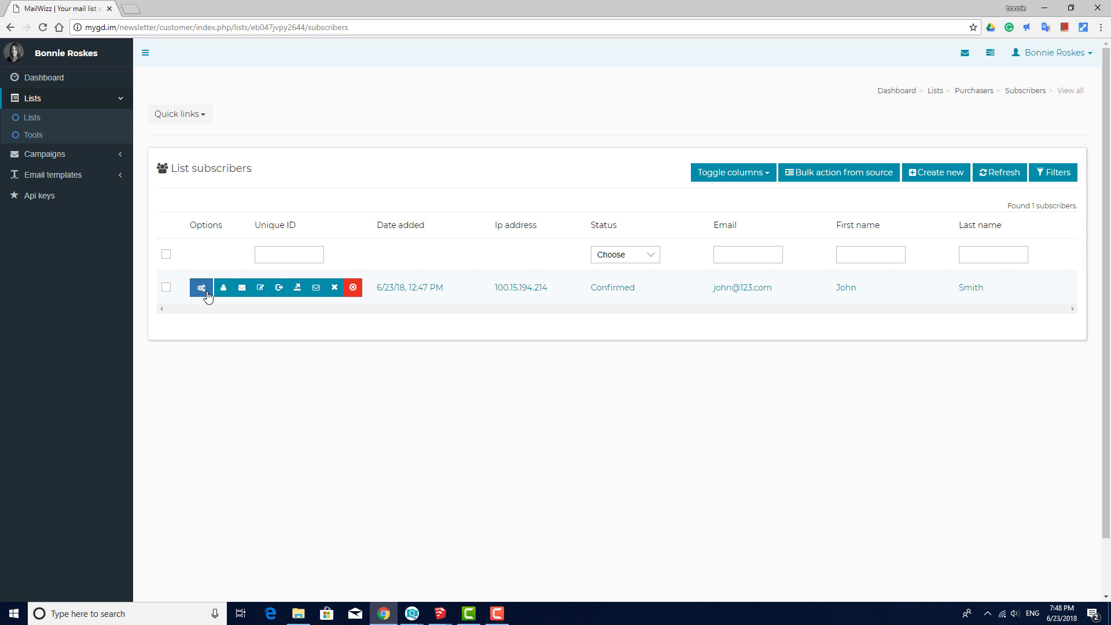
click(934, 92)
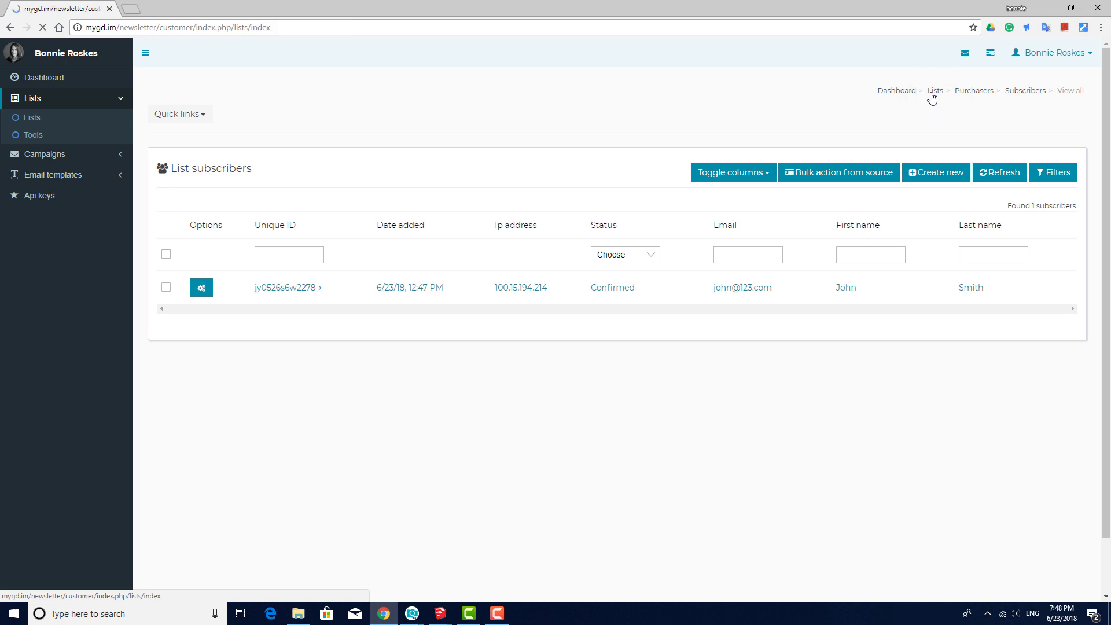
View the list tools of the Purchasers list and go back to all lists.
click(294, 250)
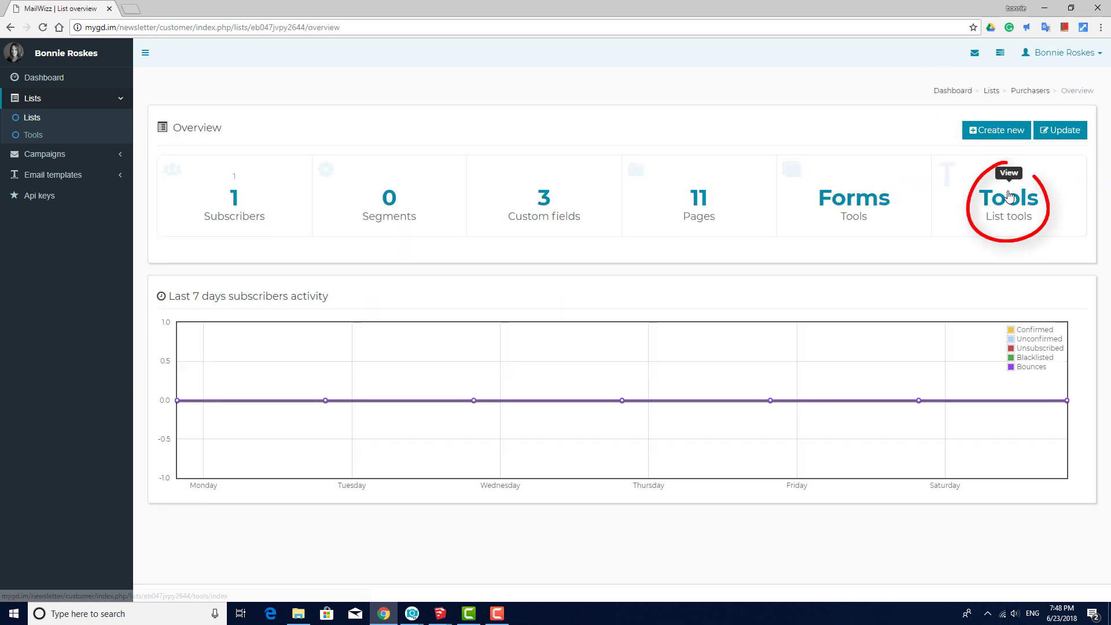
click(1008, 199)
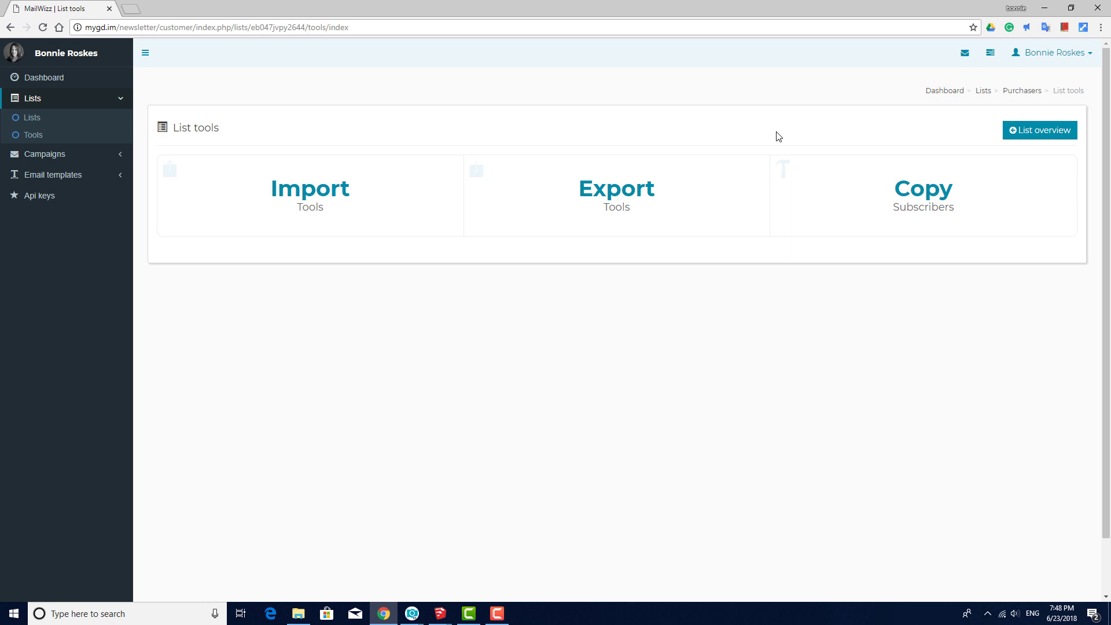
click(984, 97)
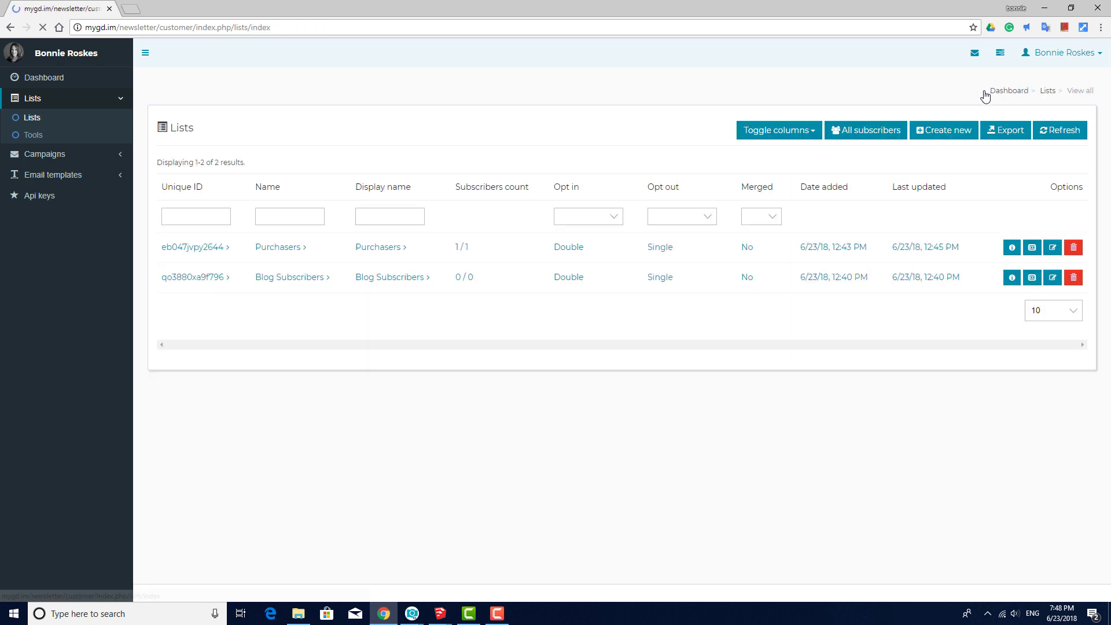
Open the custom fields of the Purchasers list and look through the existing fields and the field types that can be added.
click(268, 252)
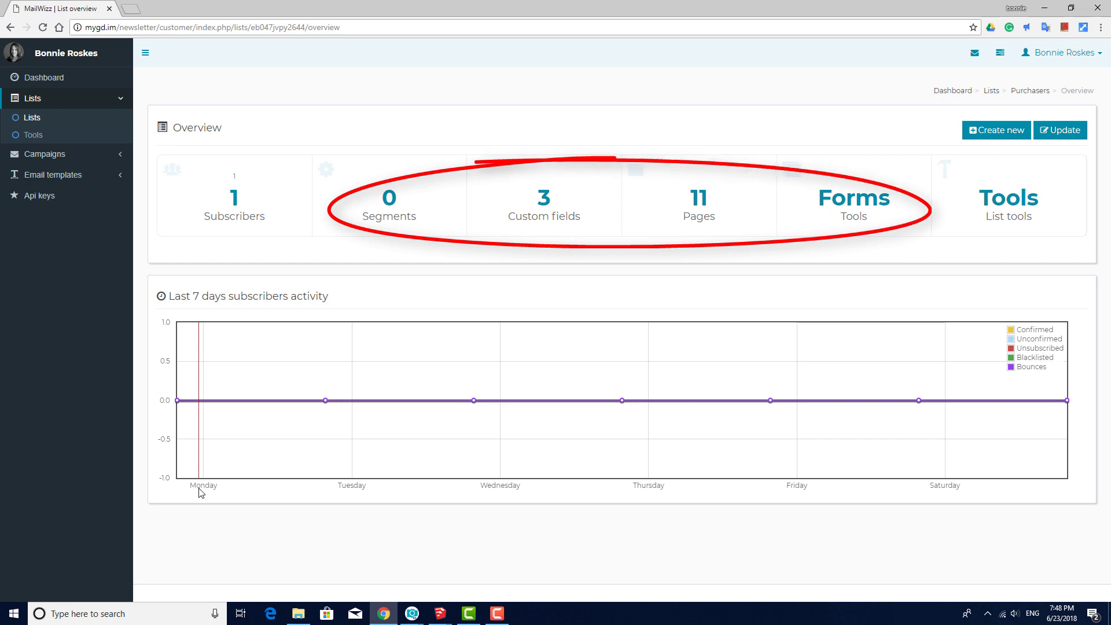
click(547, 200)
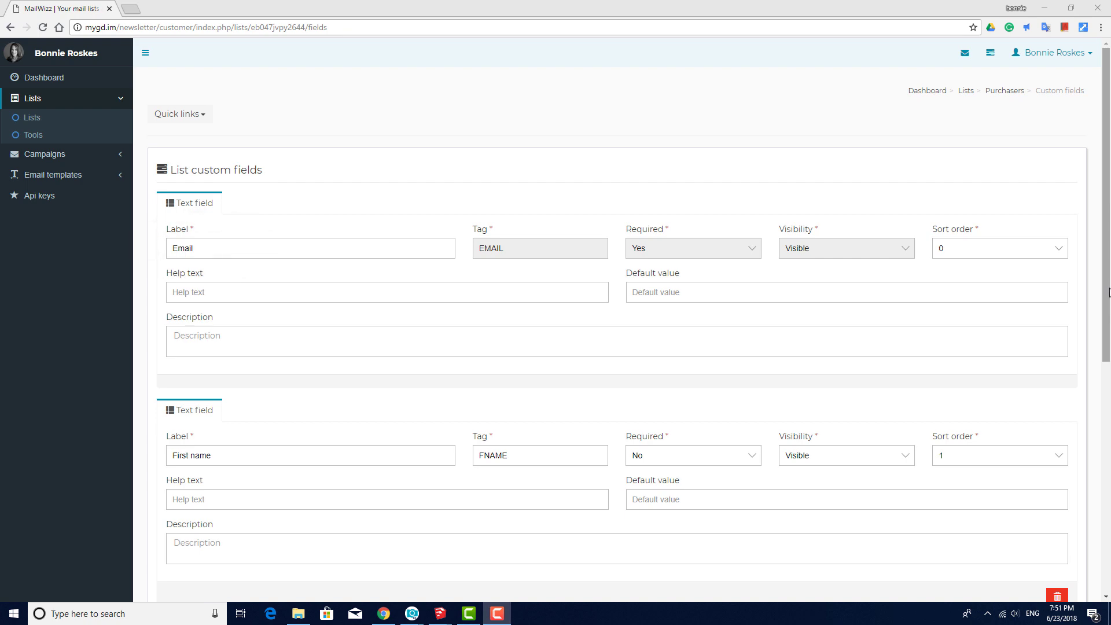
drag(1110, 292, 1107, 549)
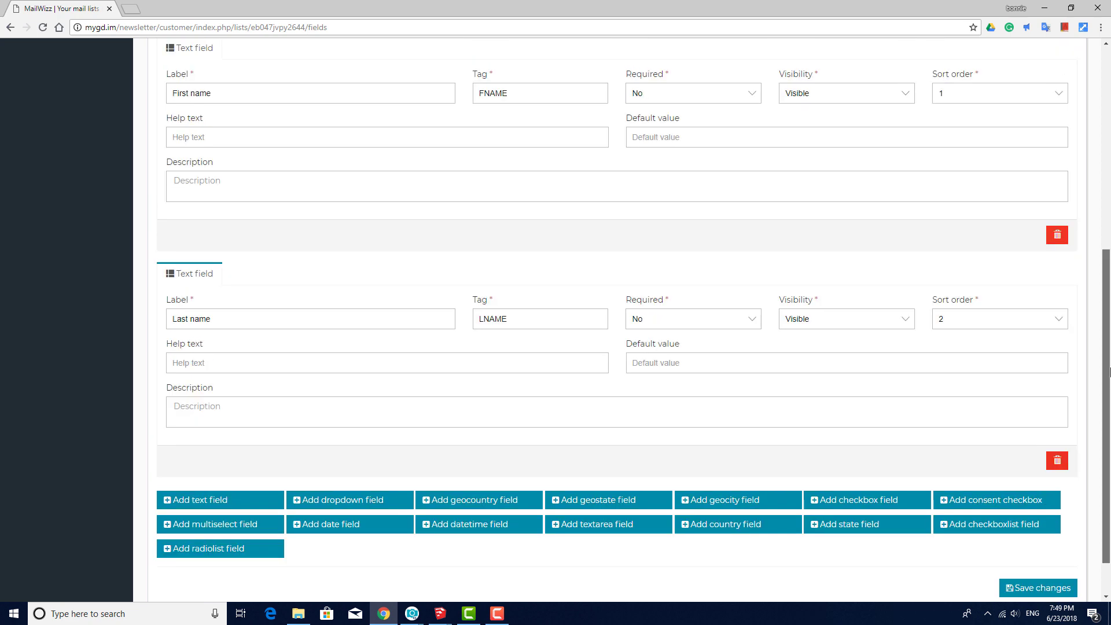
drag(1110, 371, 1108, 150)
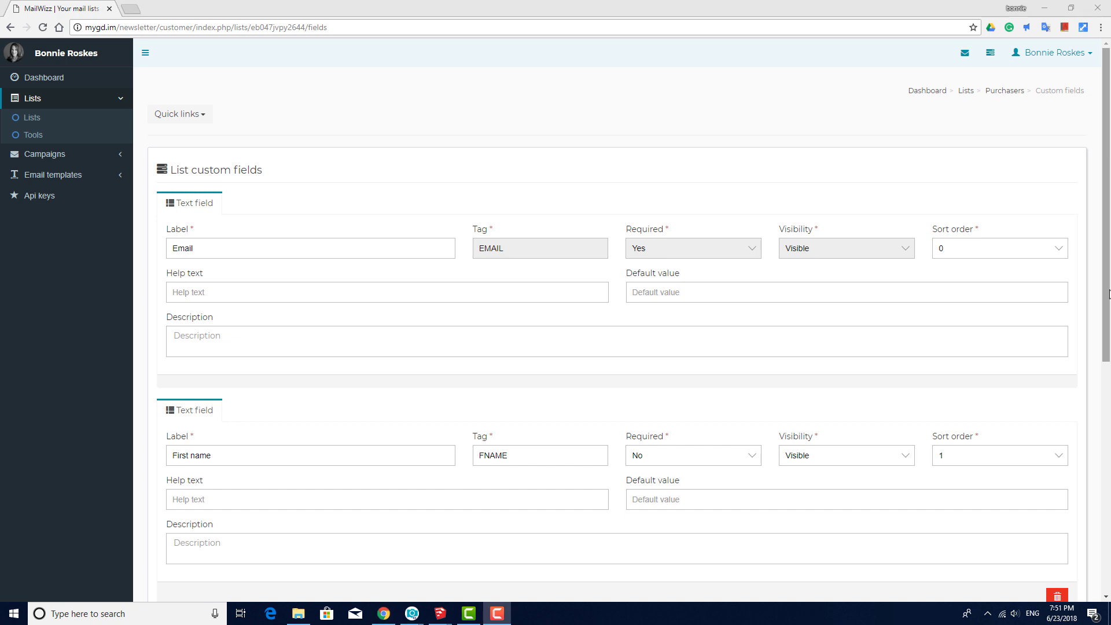
scroll(1106, 272, down, 4)
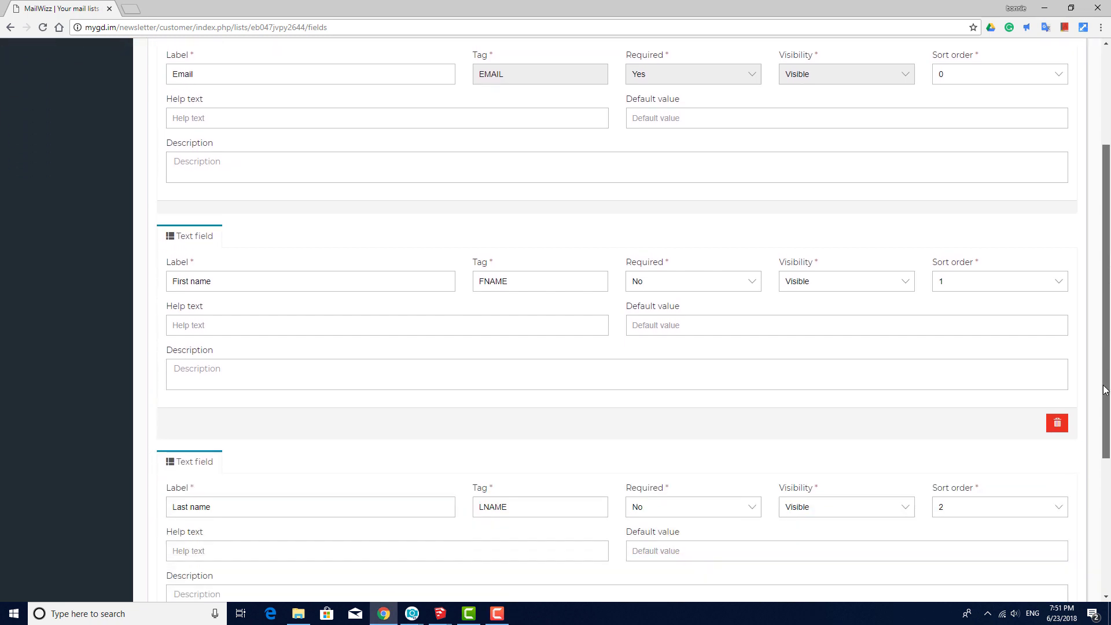
drag(1106, 416, 1107, 548)
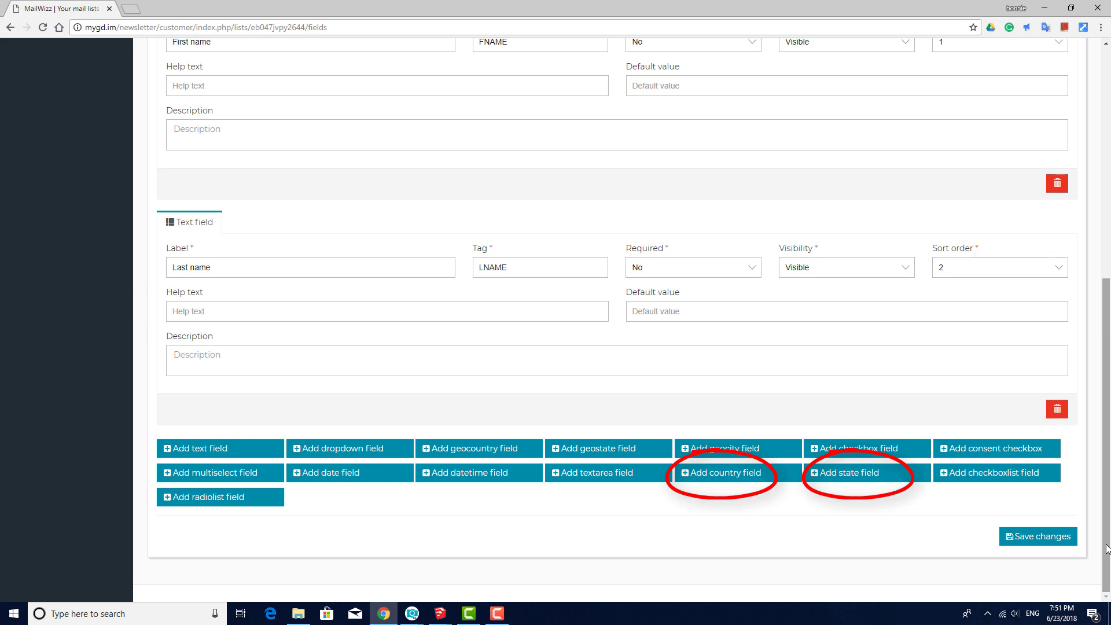
Add a country field to the Purchasers list with the label Country and the tag COUNTRY.
click(725, 482)
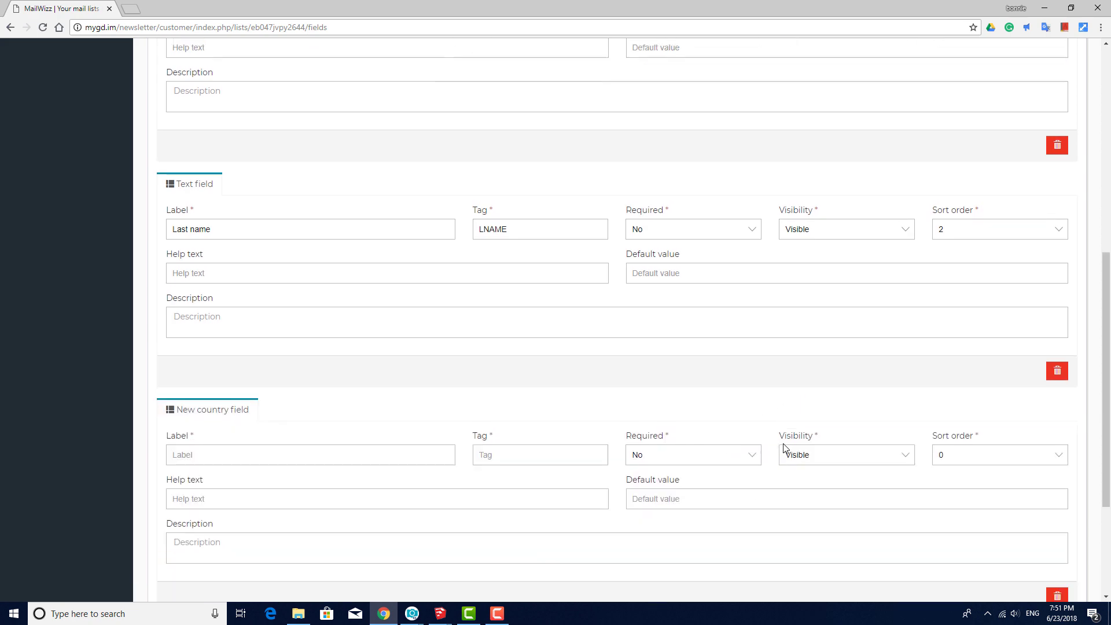
scroll(784, 446, down, 3)
click(392, 267)
text(Country)
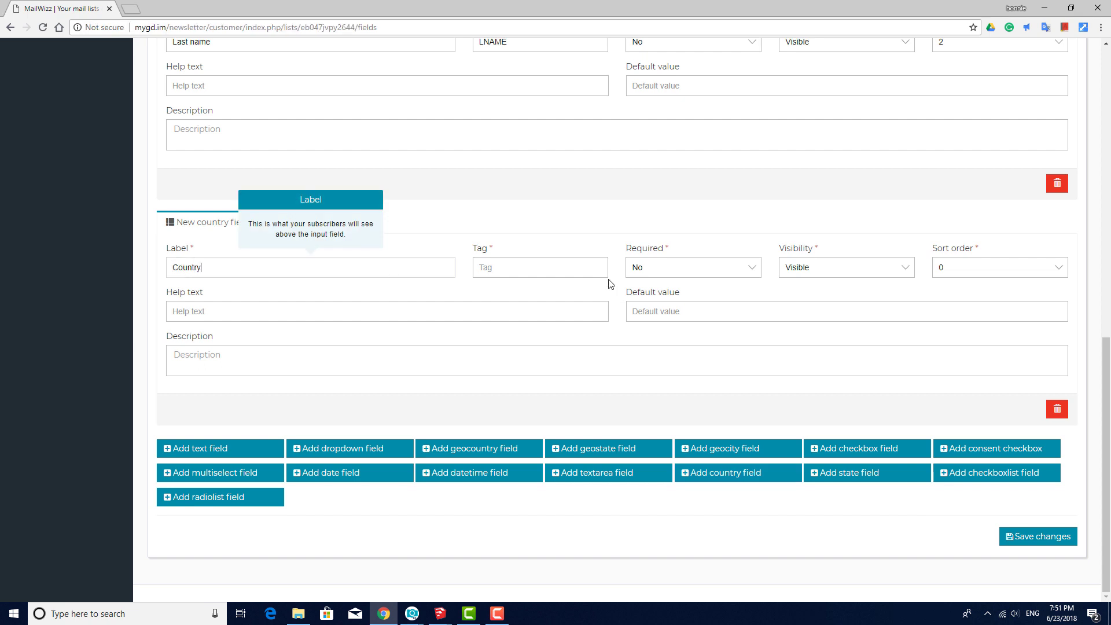
click(586, 266)
text(COUNTRY)
Make the Country field required and set its sort order to 4.
click(703, 271)
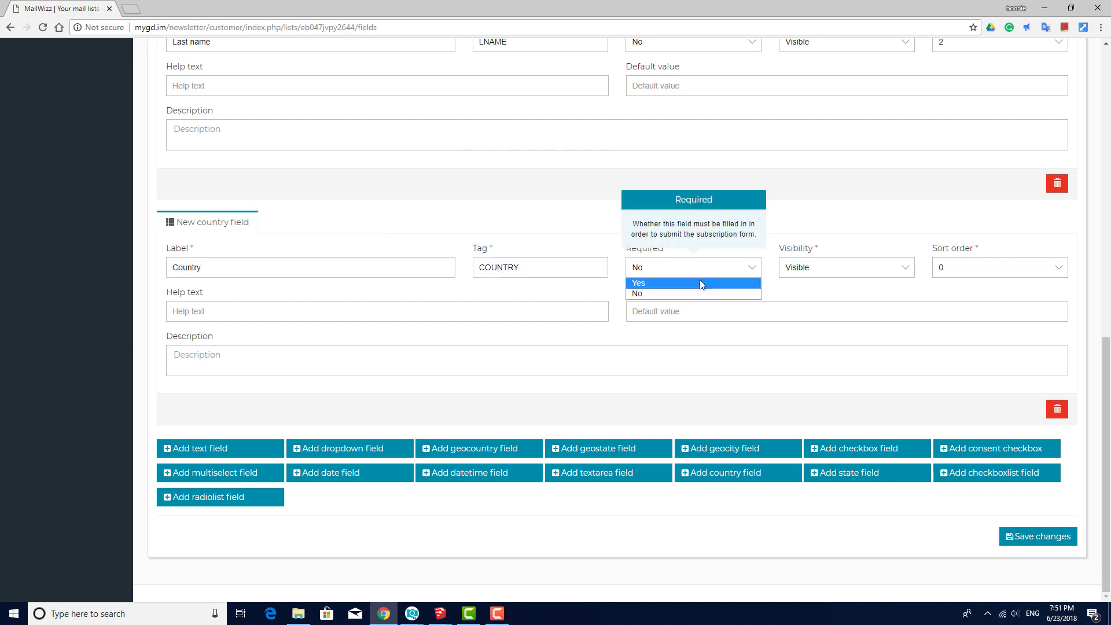
click(699, 292)
click(995, 268)
scroll(1003, 432, down, 6)
scroll(1002, 431, up, 5)
click(986, 312)
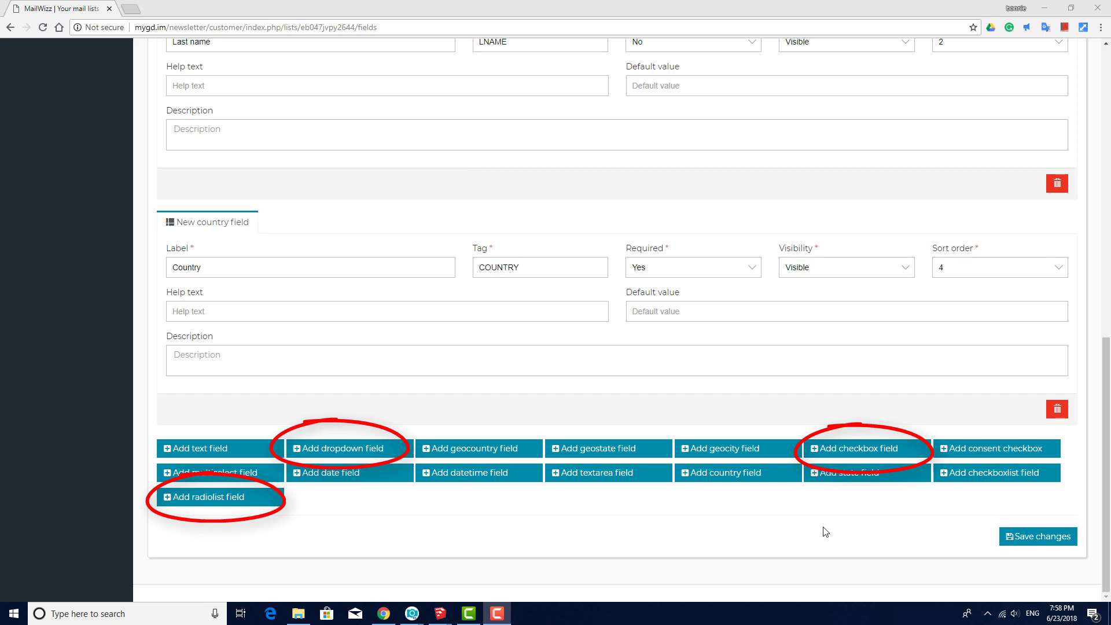
Add a multiselect field with the label "What is your industry?" and the tag INDUSTRY.
click(233, 476)
scroll(265, 307, down, 4)
click(265, 264)
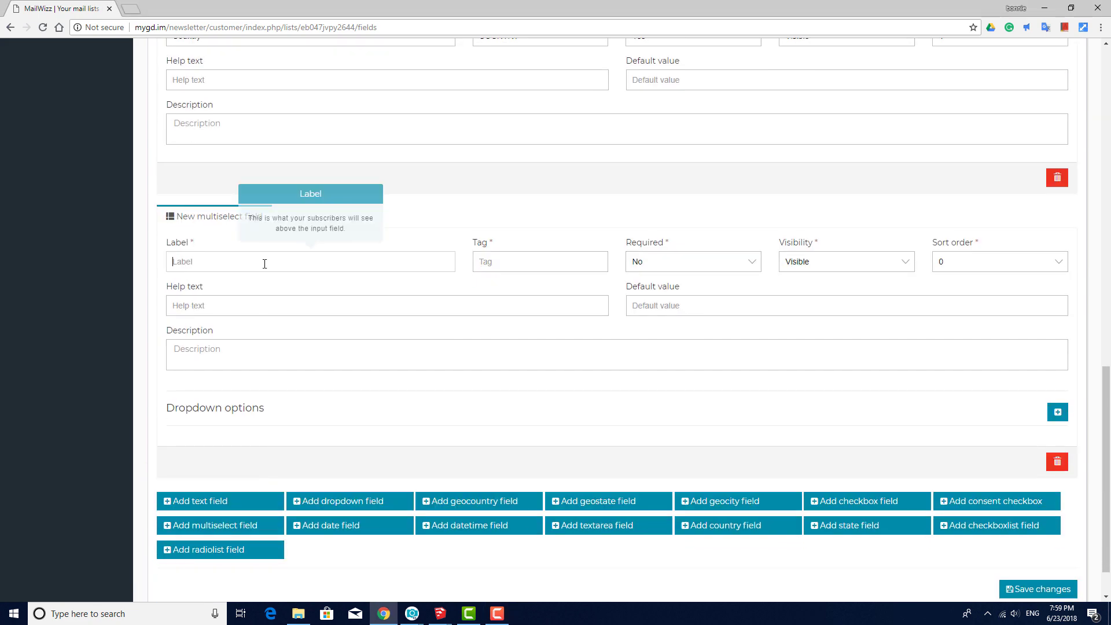
text(What is your i)
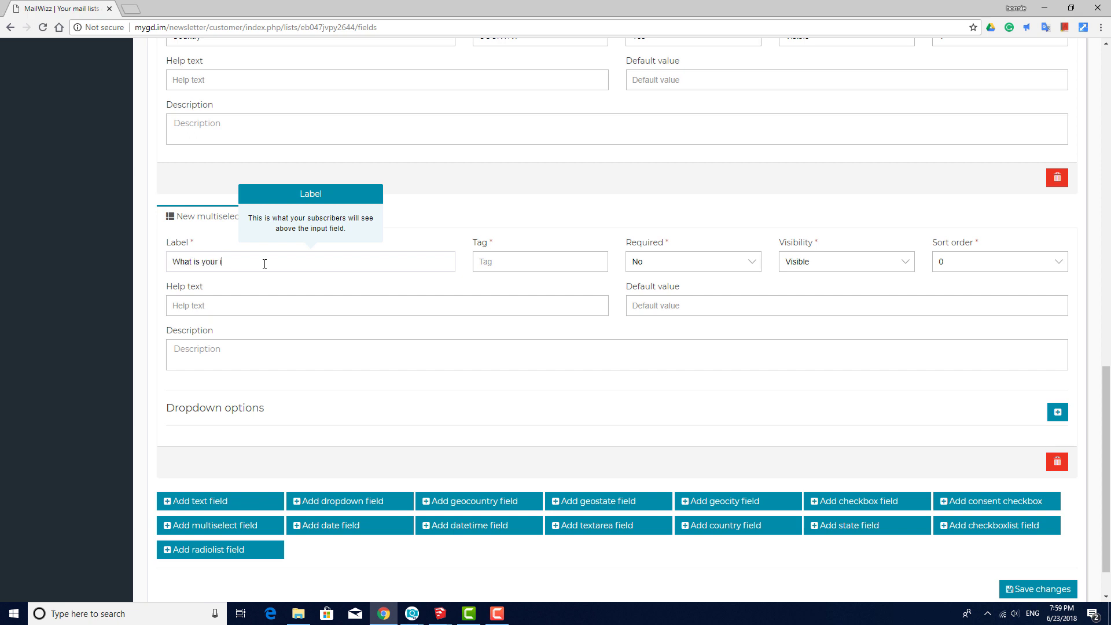
text(ndustry?)
key(Tab)
text(INDUSTRY)
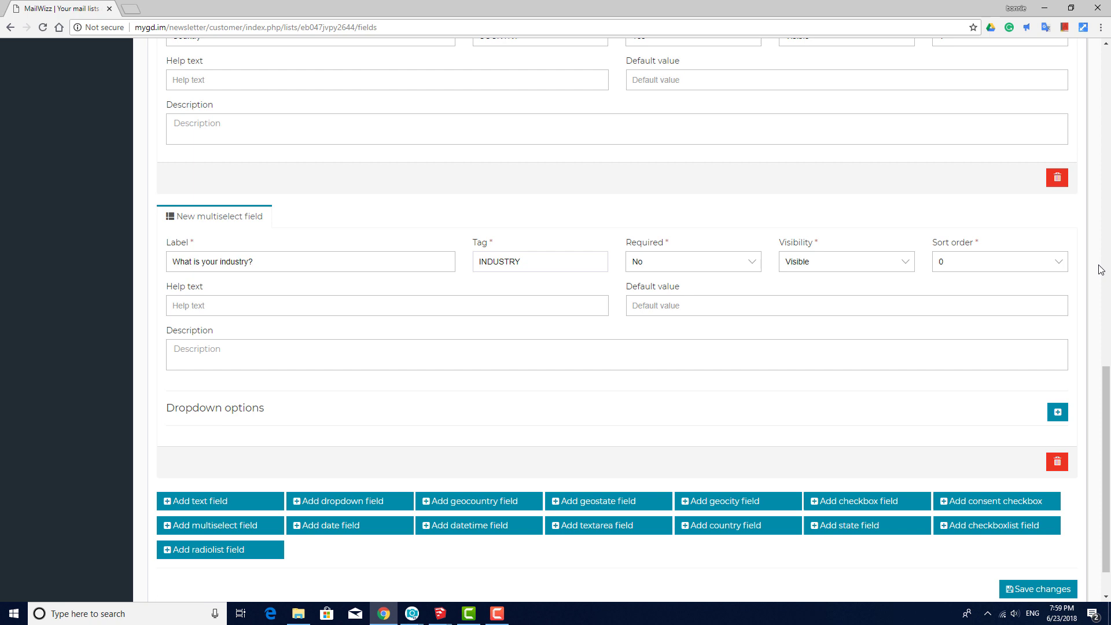
Set the industry field's sort order to 5 and add a dropdown option named IT with the value 1.
click(1064, 263)
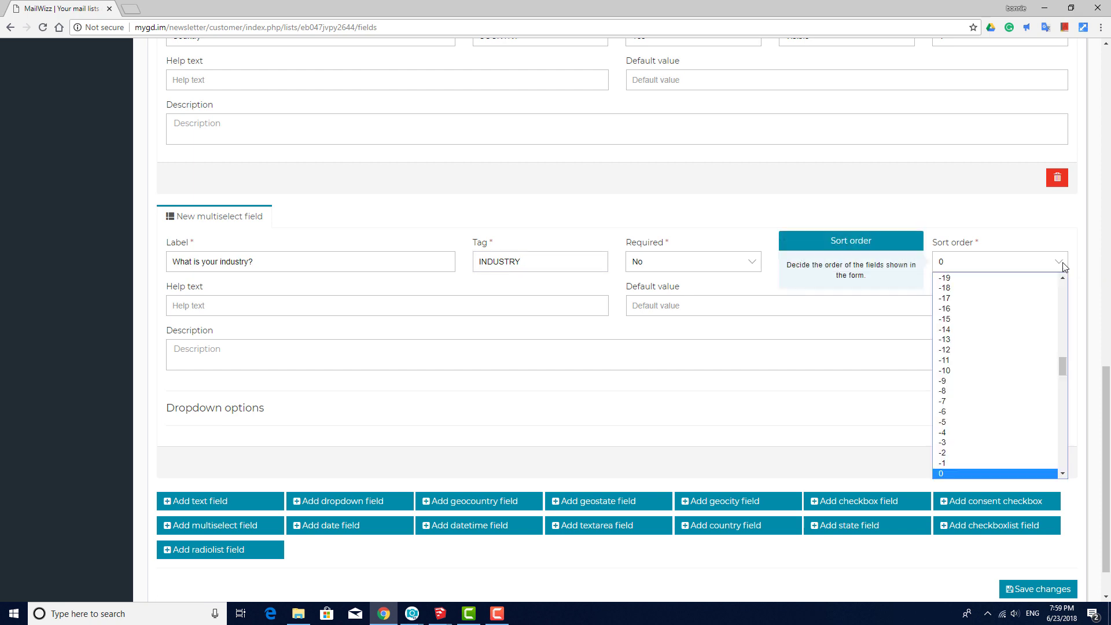
click(952, 410)
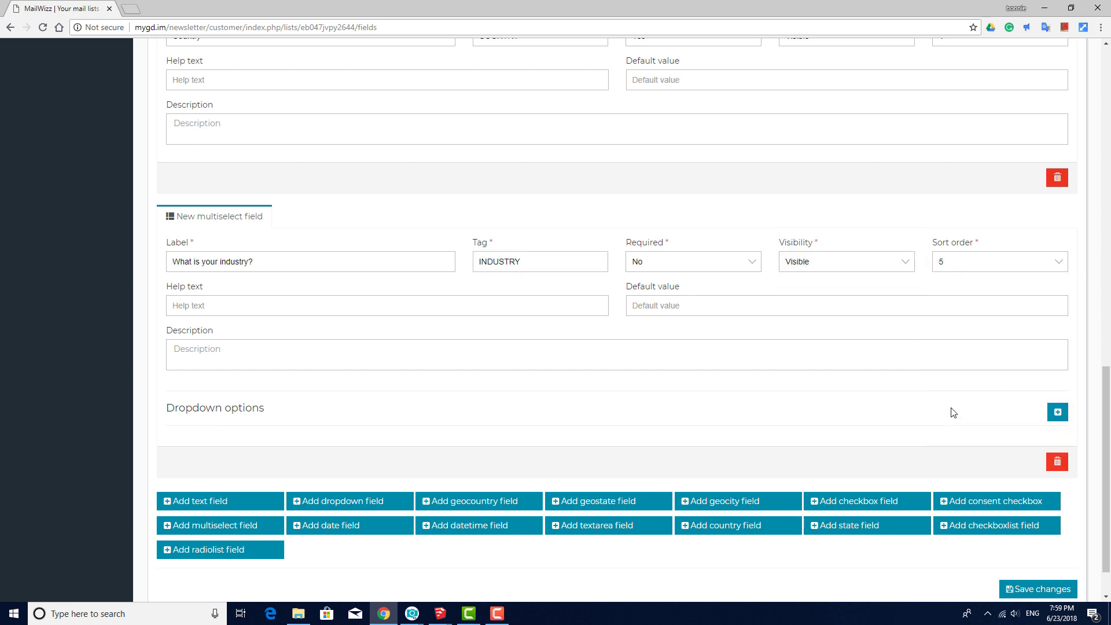
click(1058, 412)
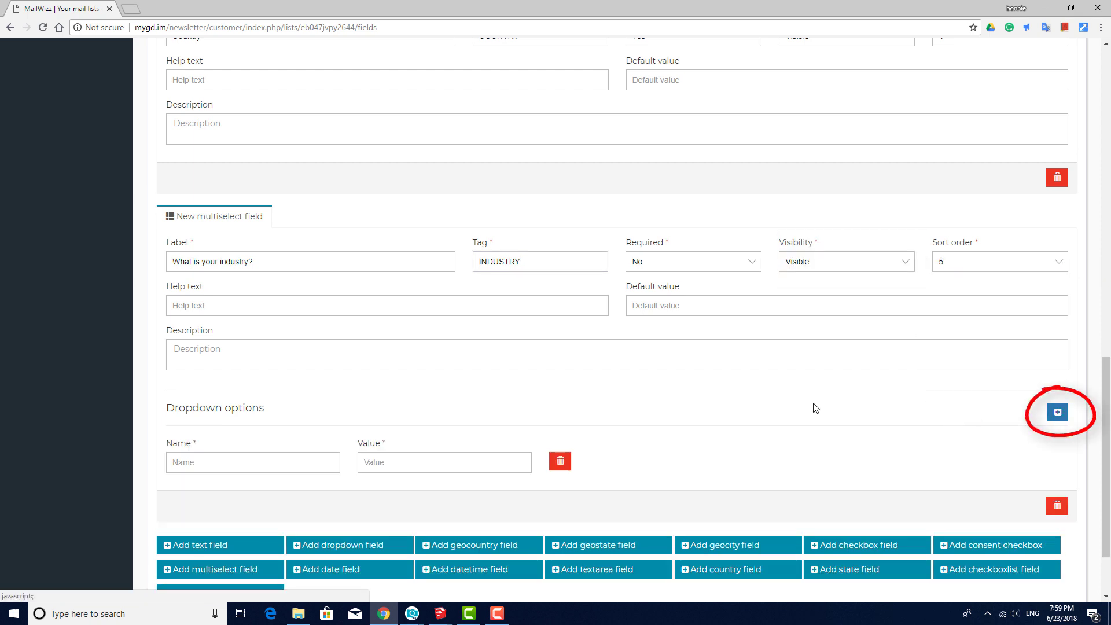
scroll(816, 408, down, 1)
click(324, 403)
text(IT)
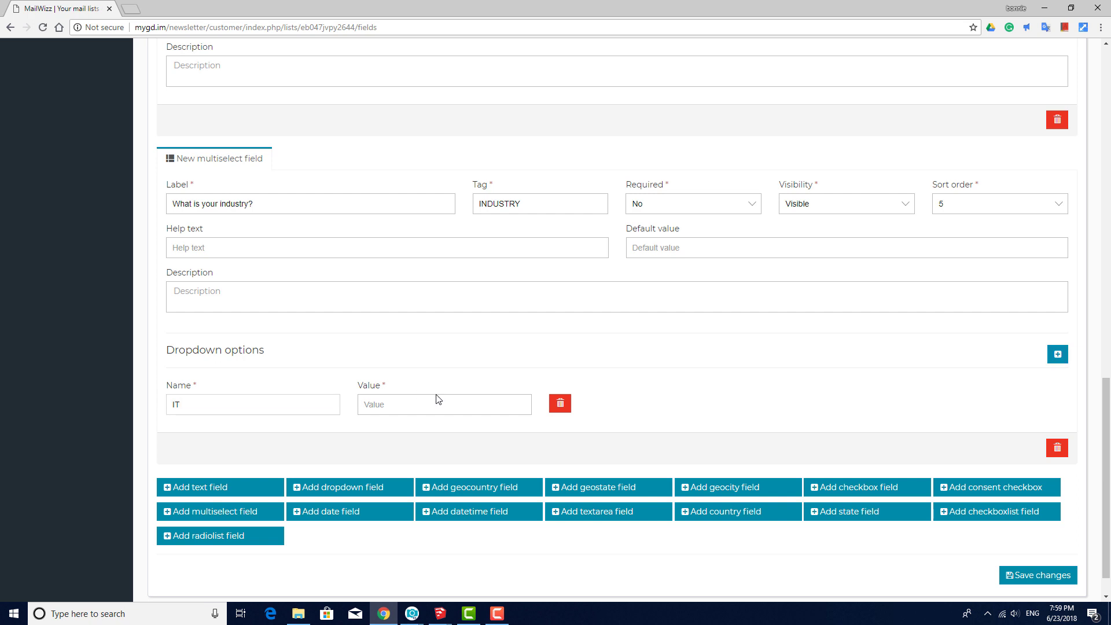
click(438, 404)
text(1)
Add a second dropdown option to the industry field named Engineering with the value 2.
click(1056, 354)
click(660, 404)
text(Eng)
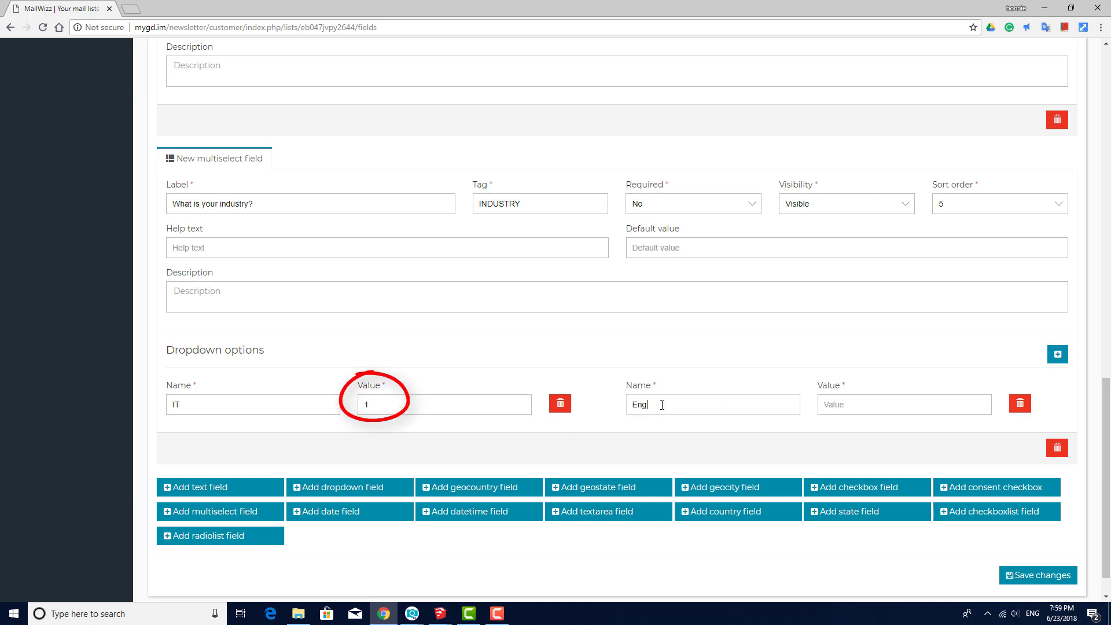
text(ineering)
click(878, 404)
text(2)
Add a third dropdown option to the industry field named Education with the value 3.
click(1058, 354)
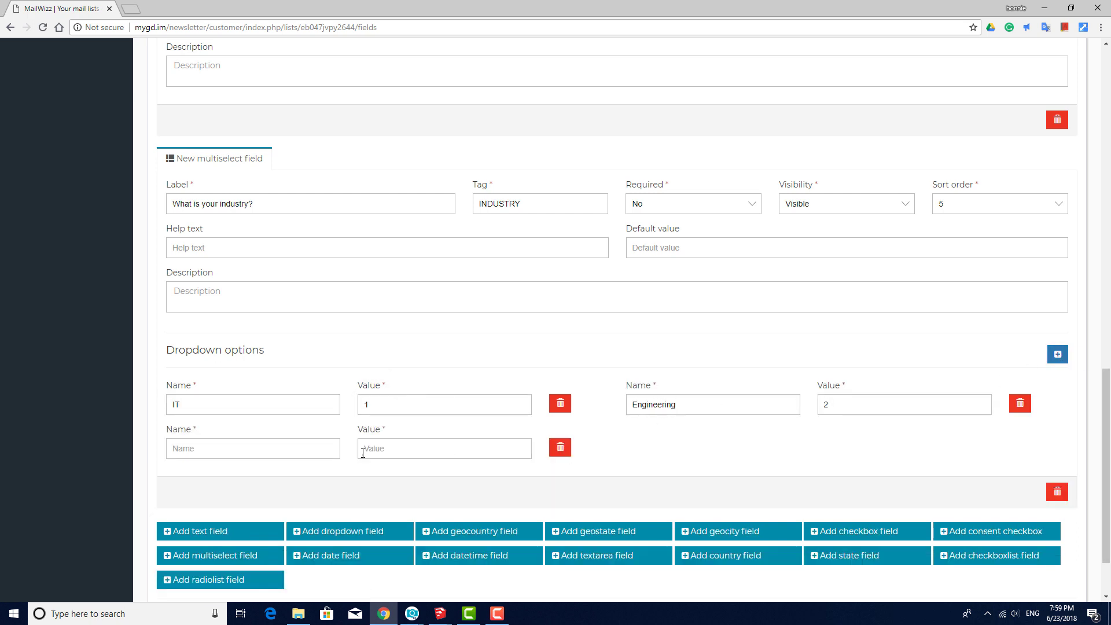
click(322, 446)
text(Education)
click(399, 449)
text(3)
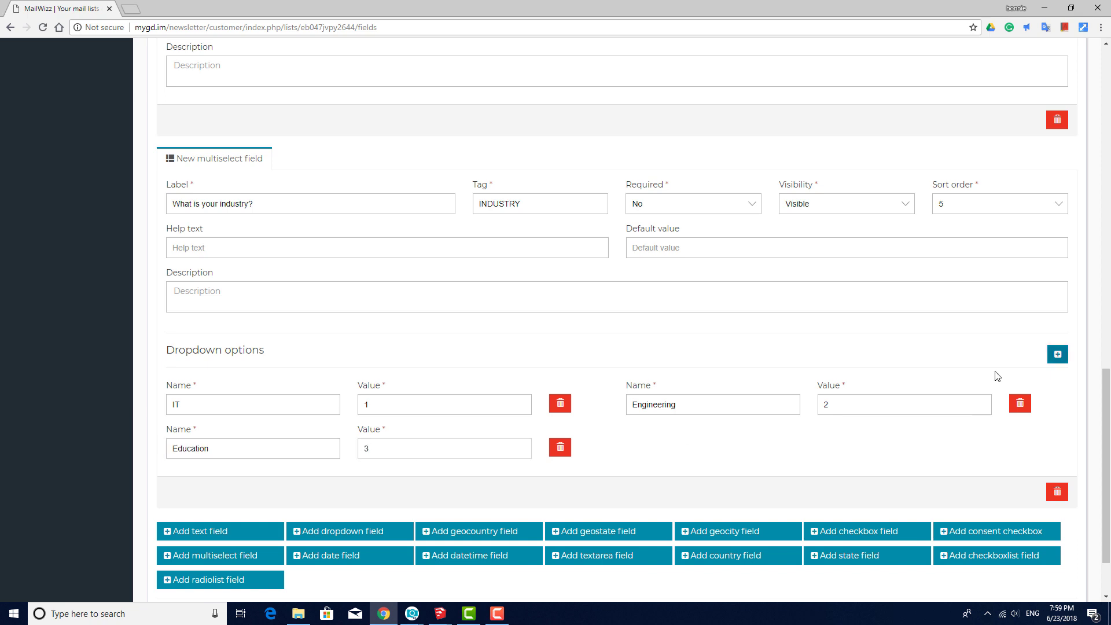
Add a fourth dropdown option named Other with the value 4 and save the list's custom fields.
click(1058, 355)
click(753, 447)
text(Other)
click(862, 446)
text(4)
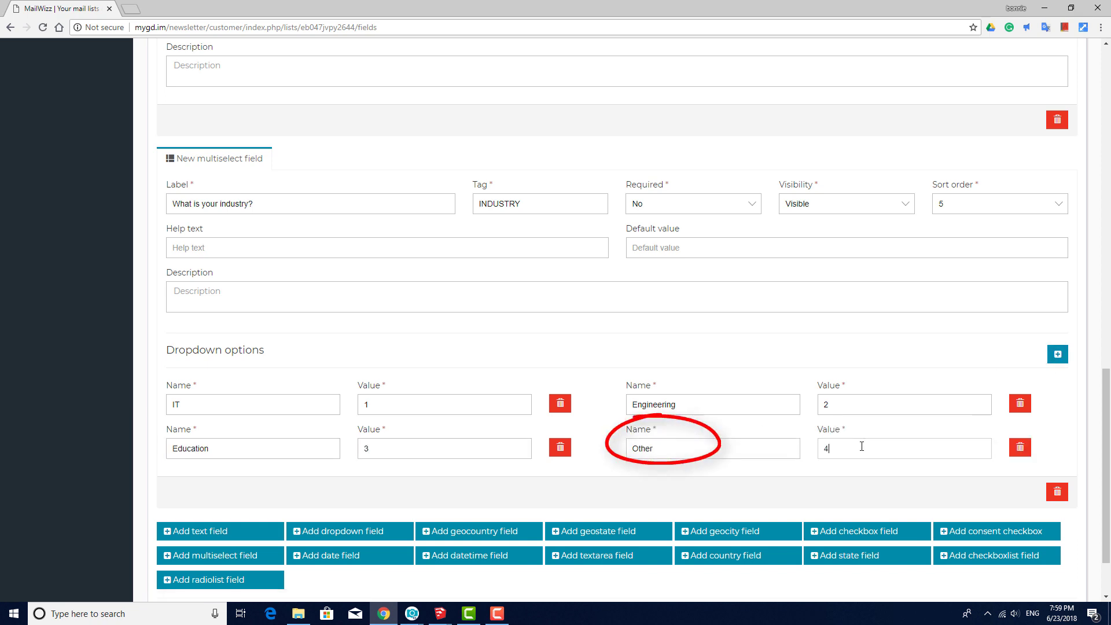
scroll(874, 472, down, 1)
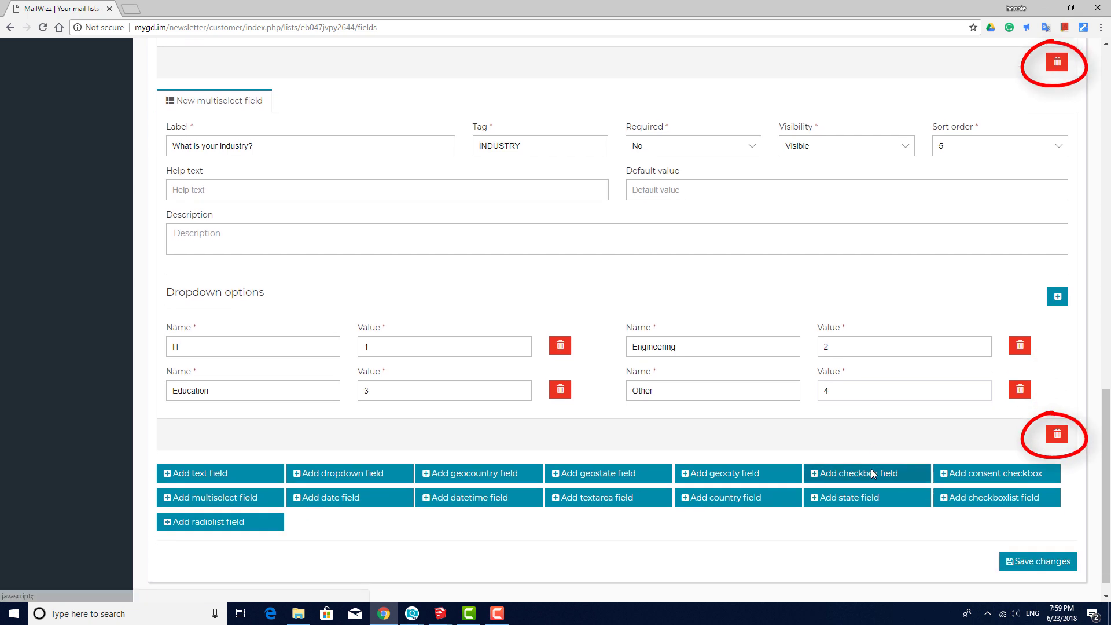
click(1024, 563)
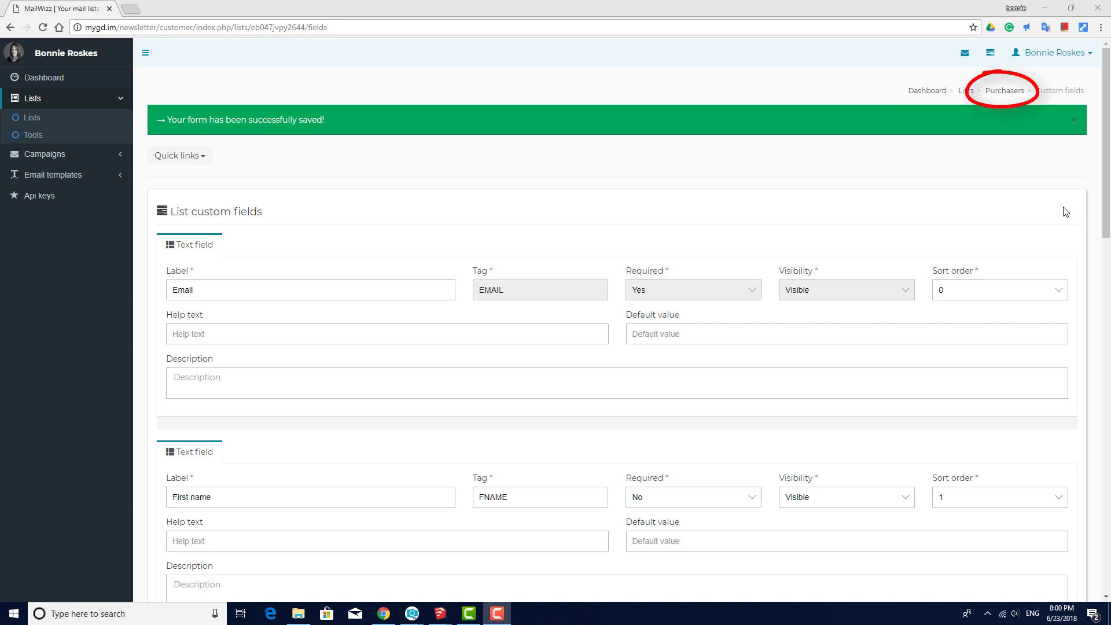
Check the Country and industry fields in the Purchasers list's new subscriber form, including the country choices, and leave without adding anyone.
click(1006, 91)
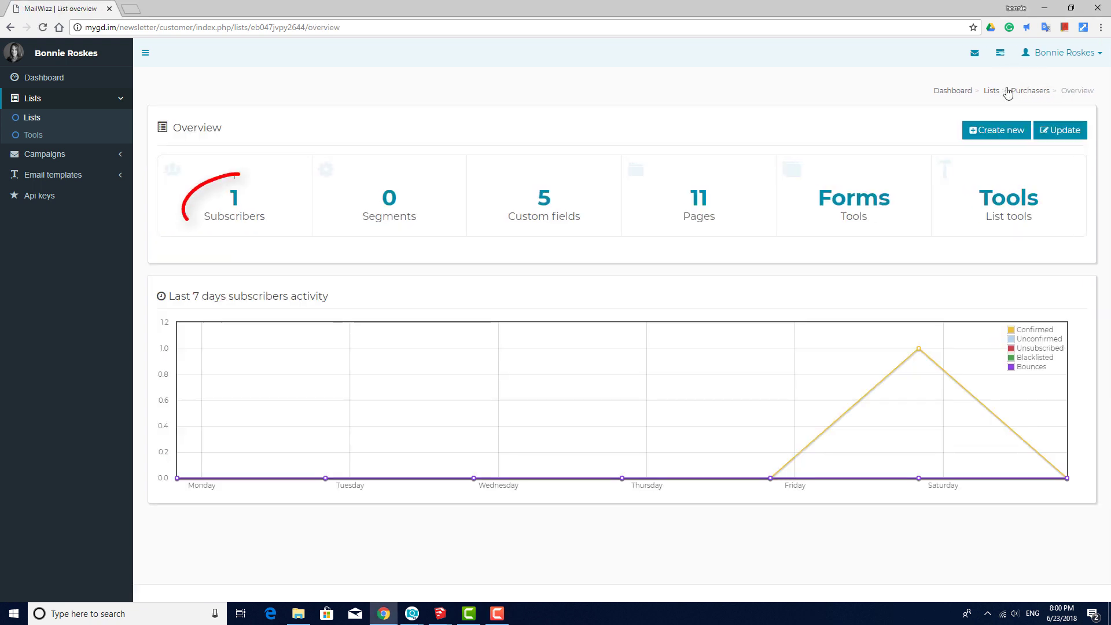
click(232, 198)
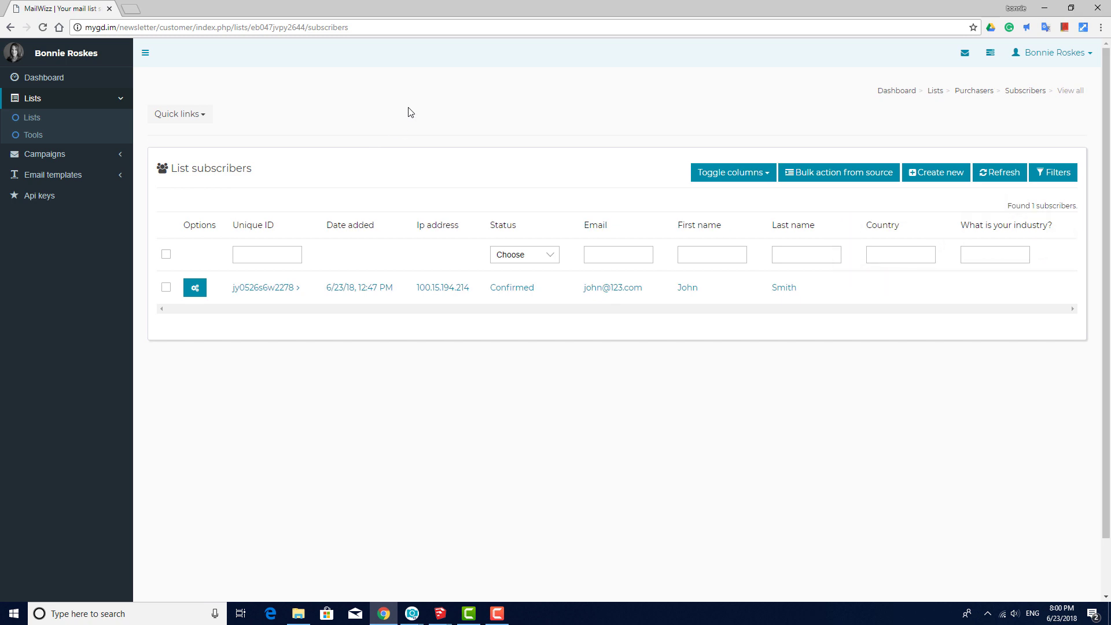
click(939, 172)
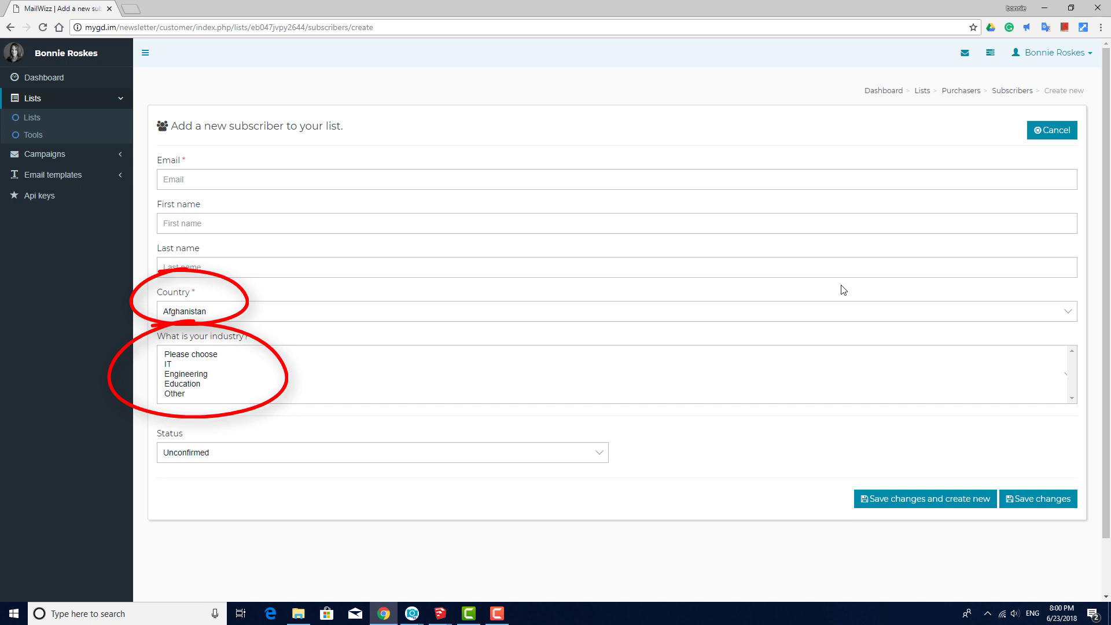
click(610, 312)
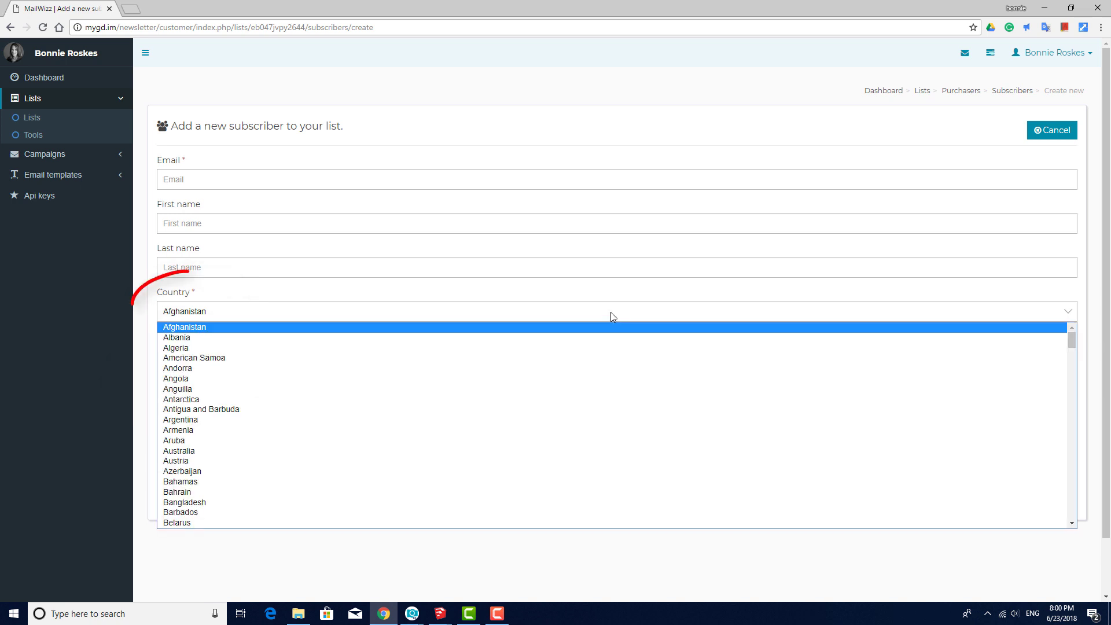
click(611, 313)
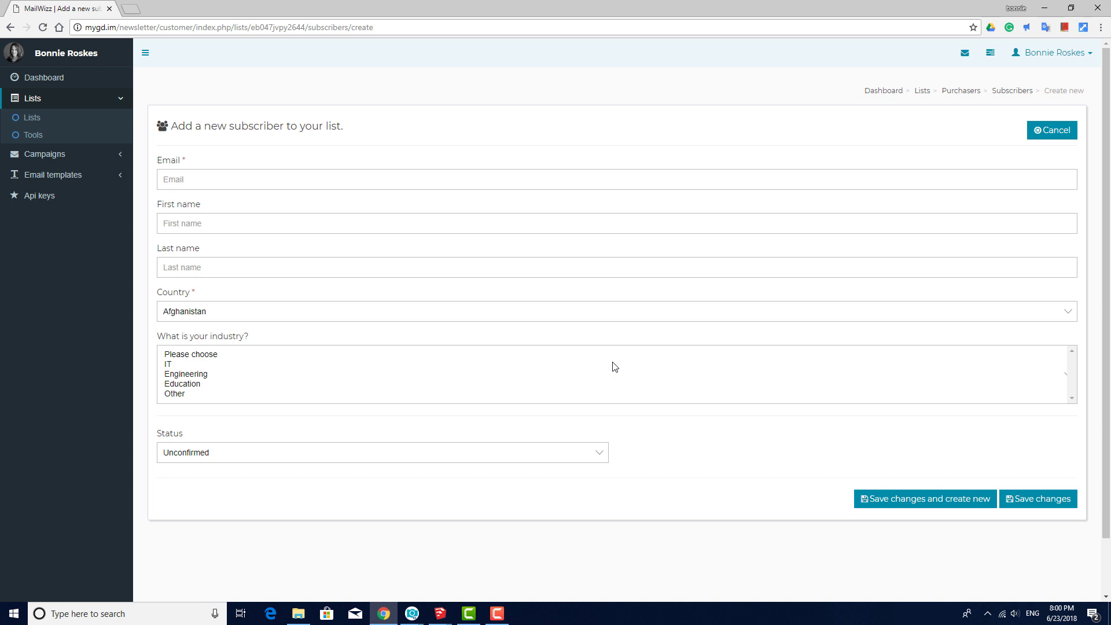
click(1058, 134)
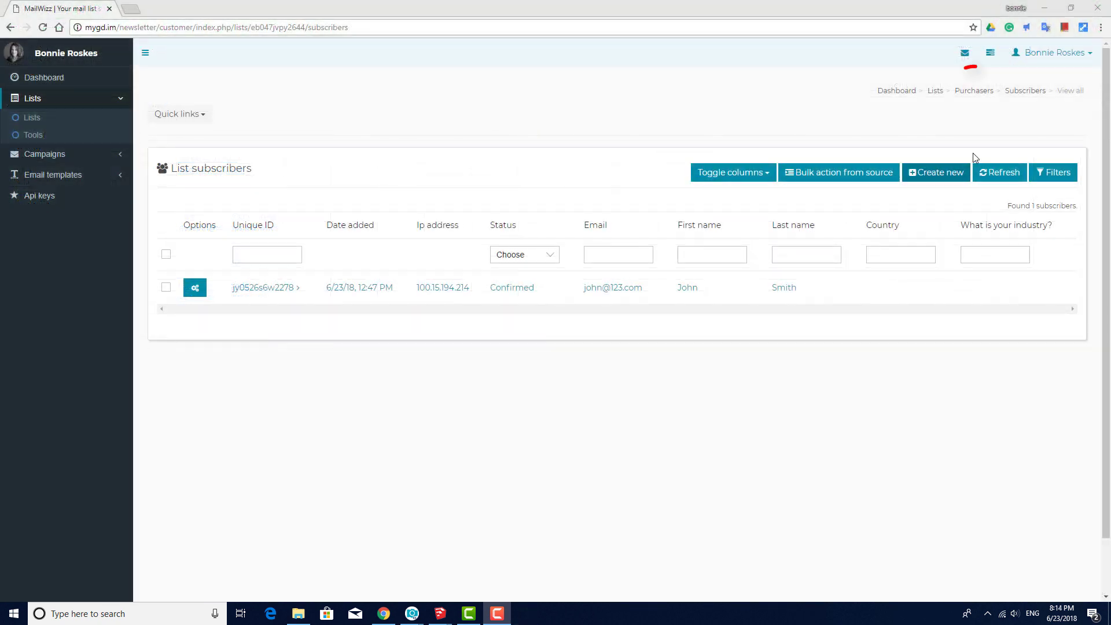
Import subscribers into the Purchasers list from the CSV file Example using the list's live import tool.
click(975, 92)
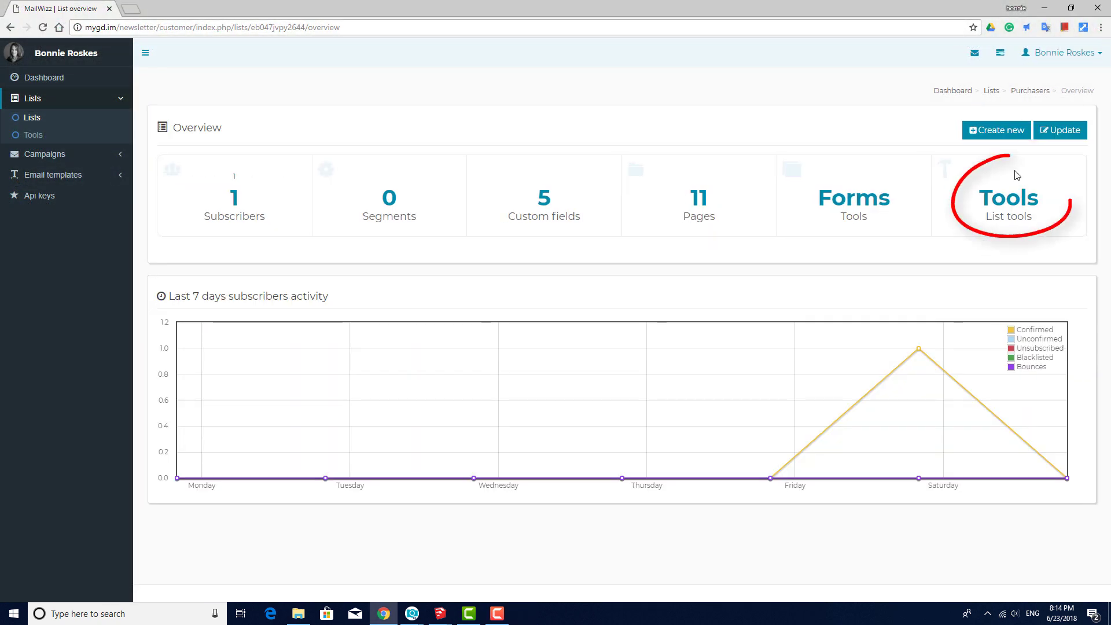
click(1023, 201)
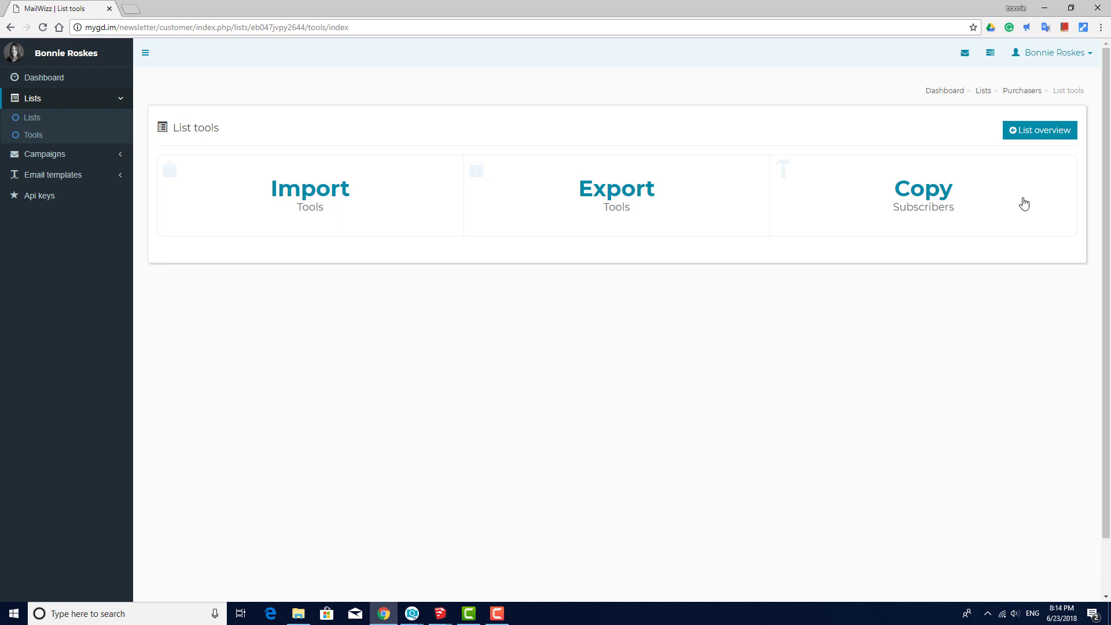
click(323, 194)
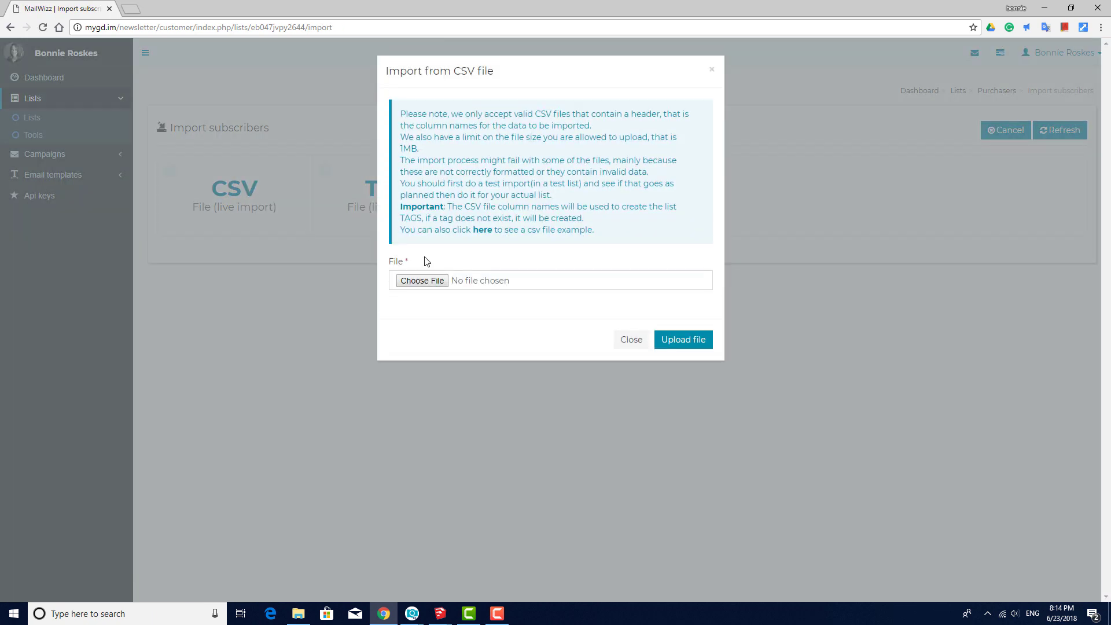
click(422, 280)
click(141, 215)
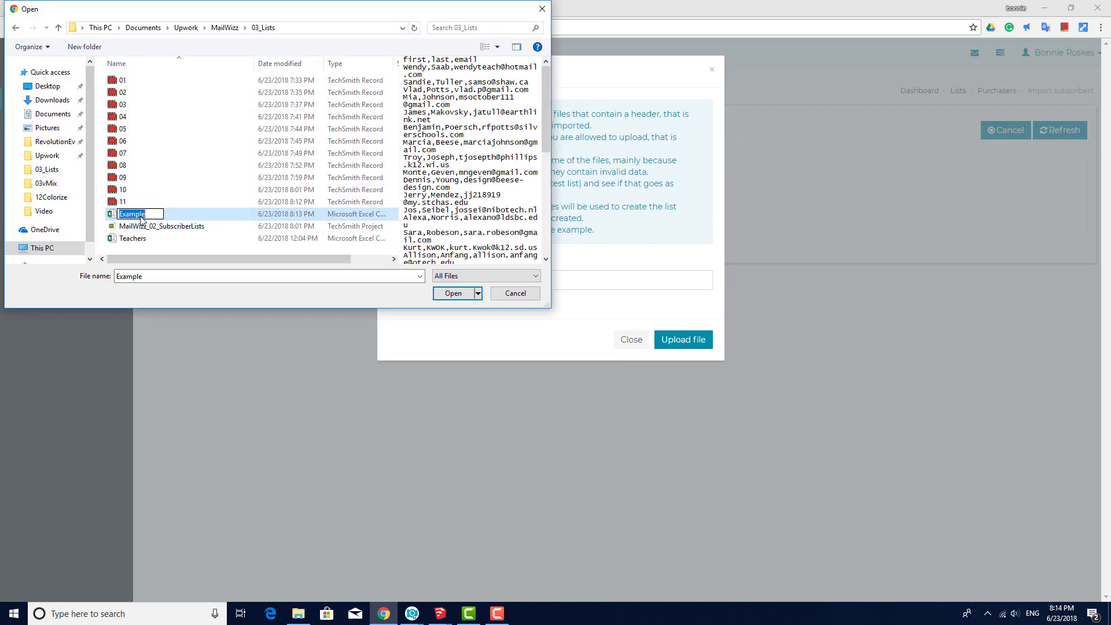
double_click(141, 216)
click(678, 342)
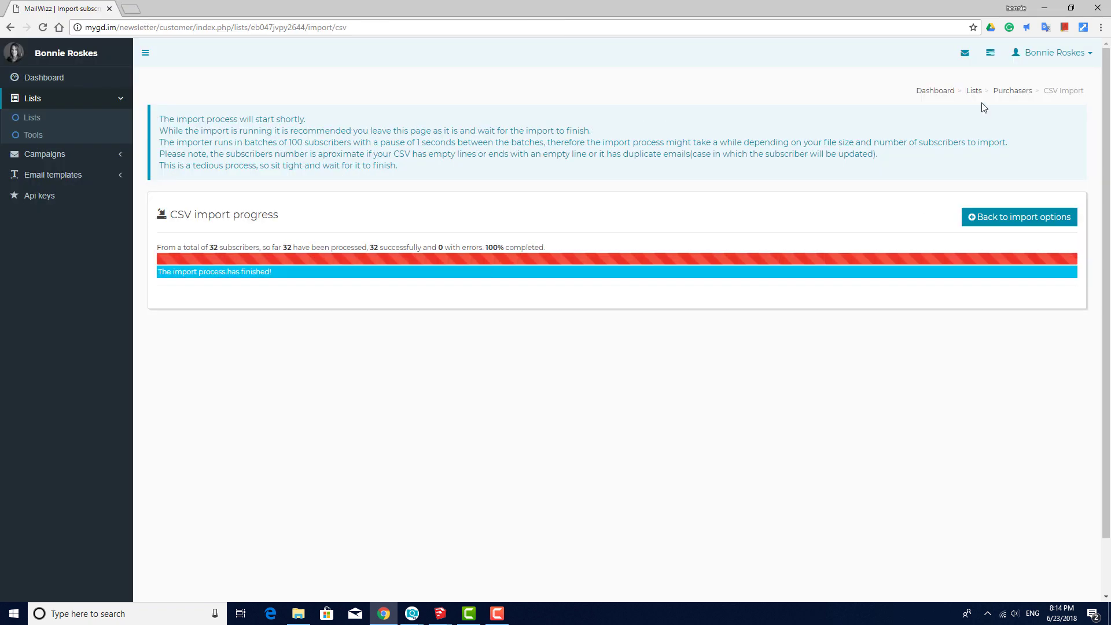
Start a new segment of the Purchasers list named Teachers with the operator match set to any.
click(1013, 91)
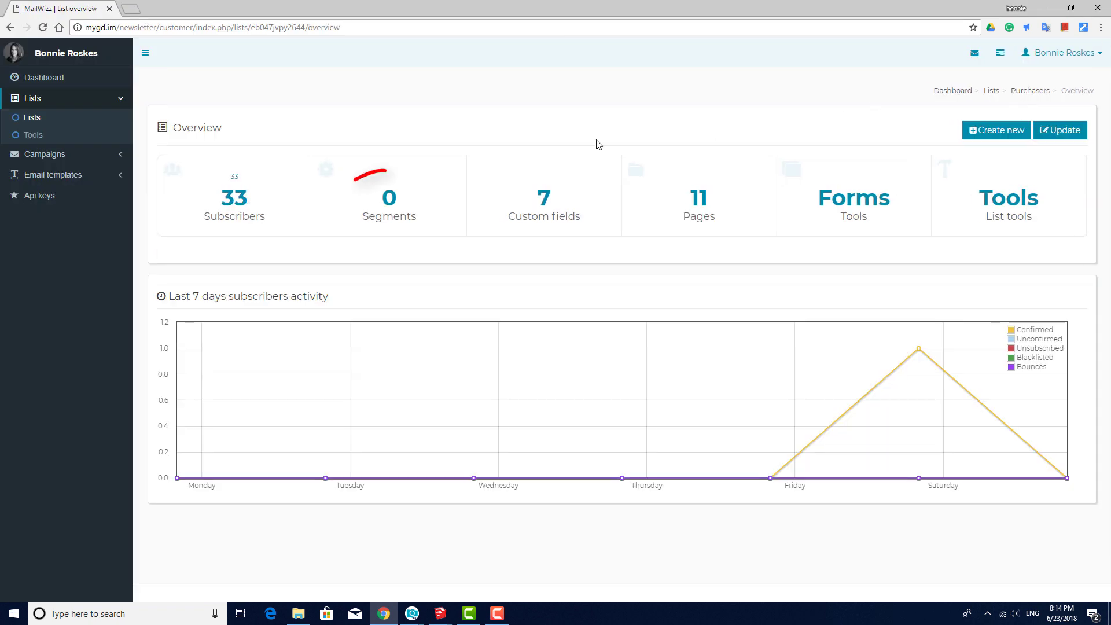
click(389, 203)
click(1005, 179)
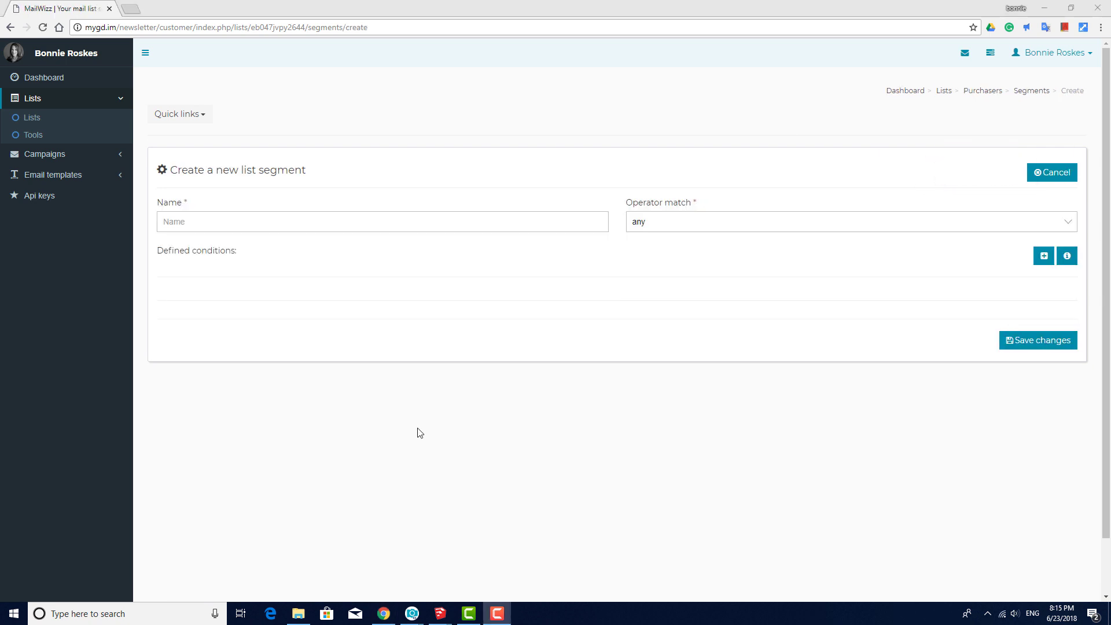
click(404, 220)
text(Teachers)
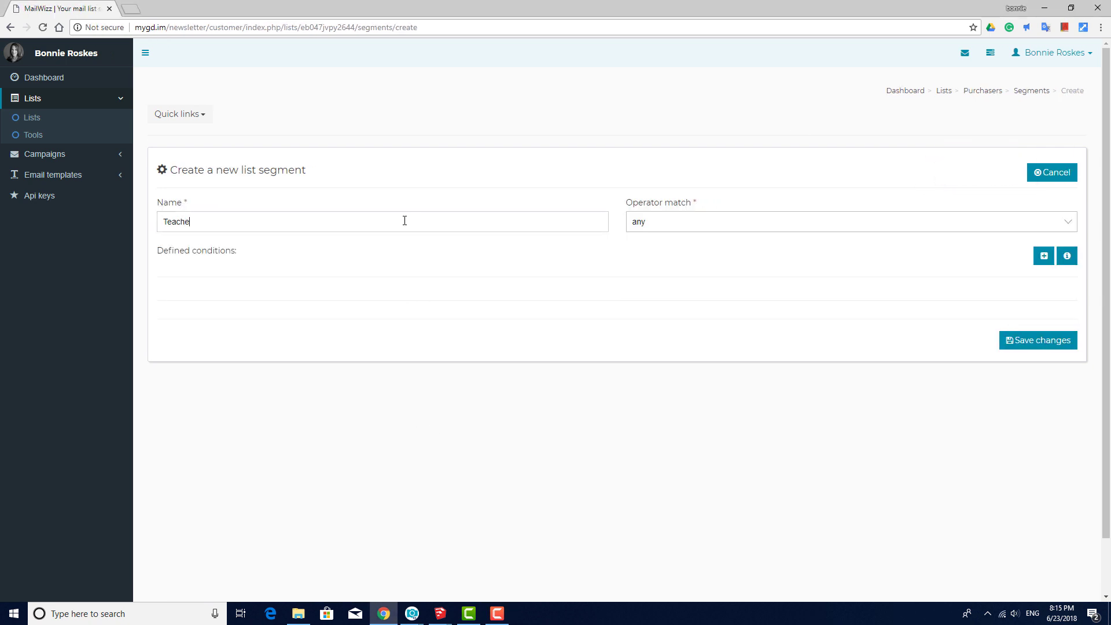
click(769, 225)
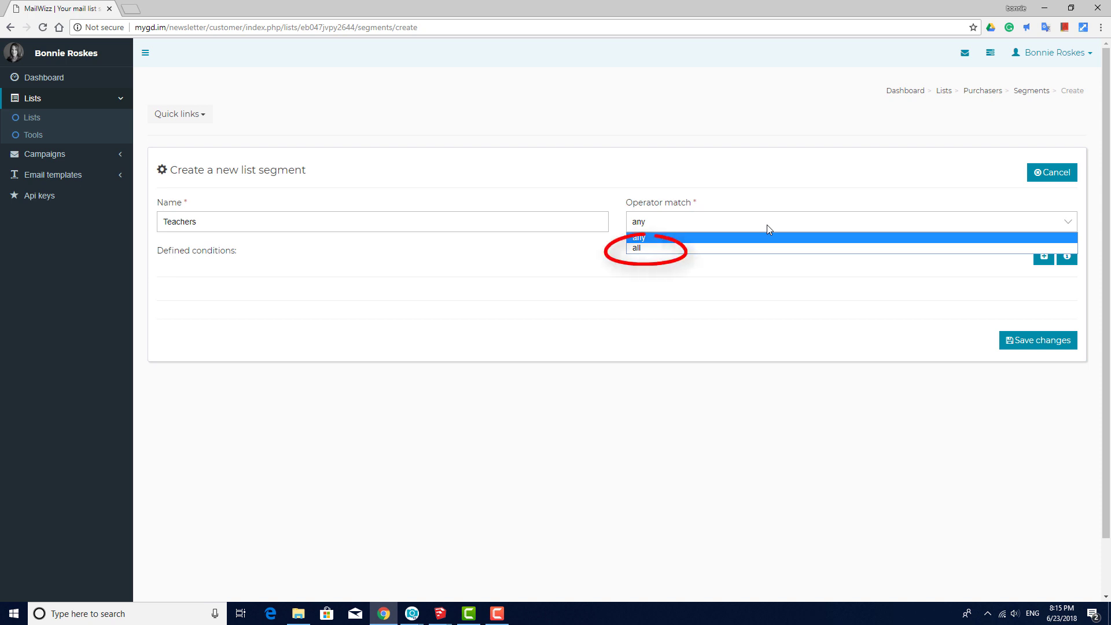
click(768, 238)
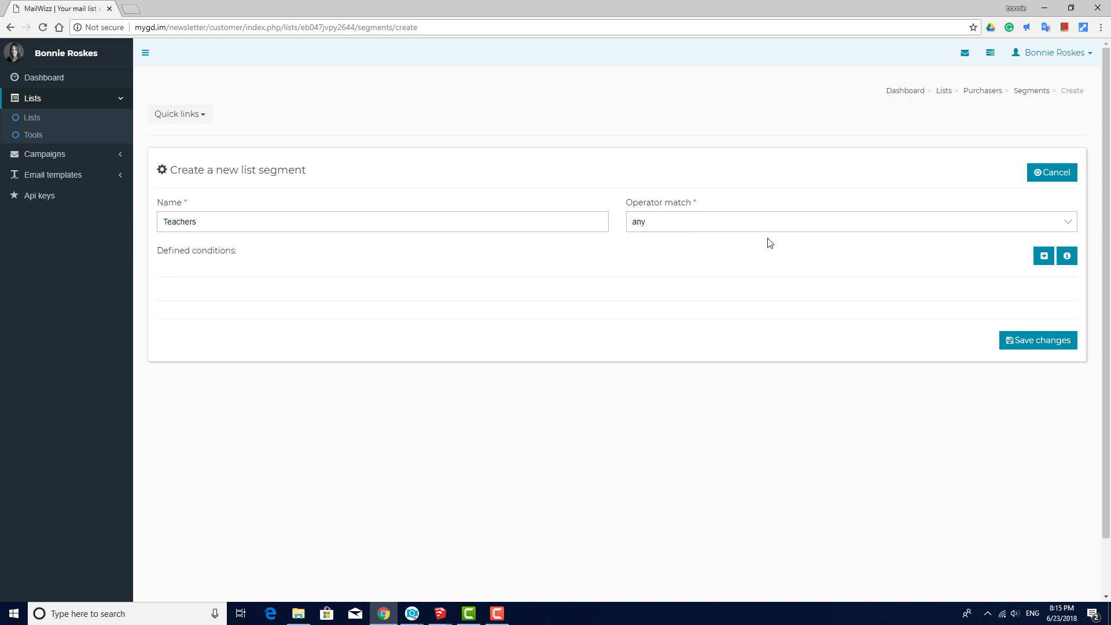
Add a condition to the Teachers segment that the Email field contains k12.
click(1045, 257)
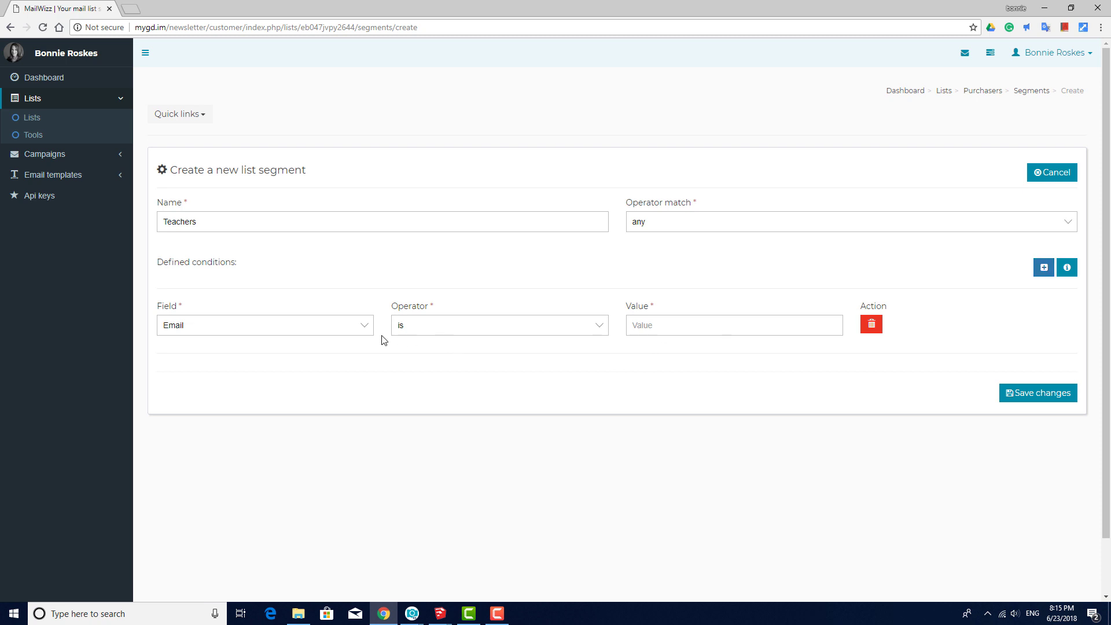
click(596, 329)
click(524, 364)
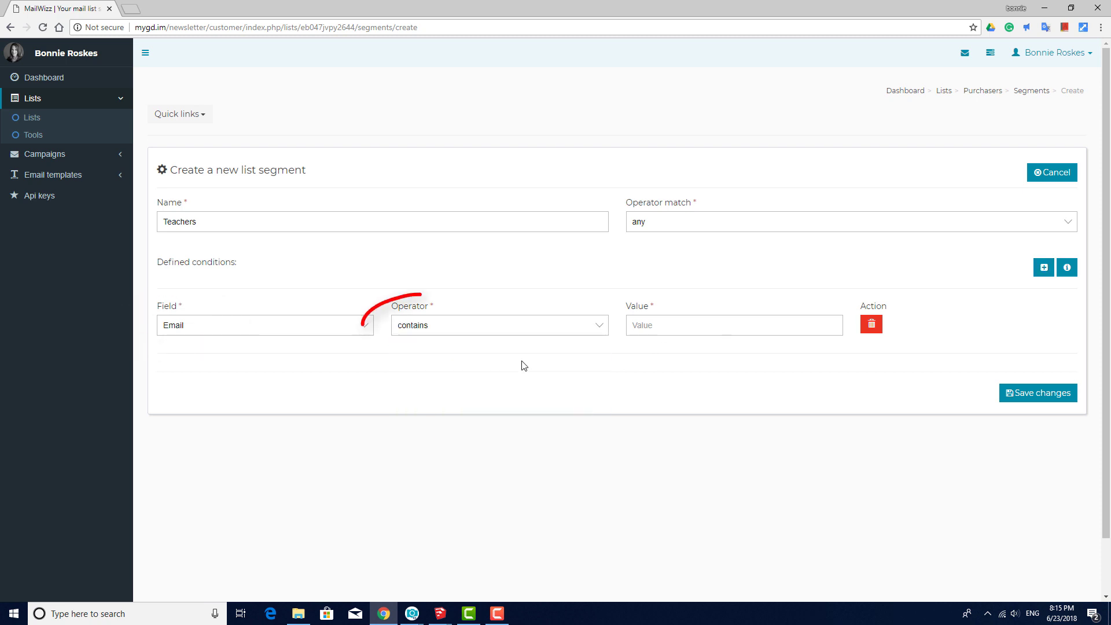
click(680, 324)
text(k12)
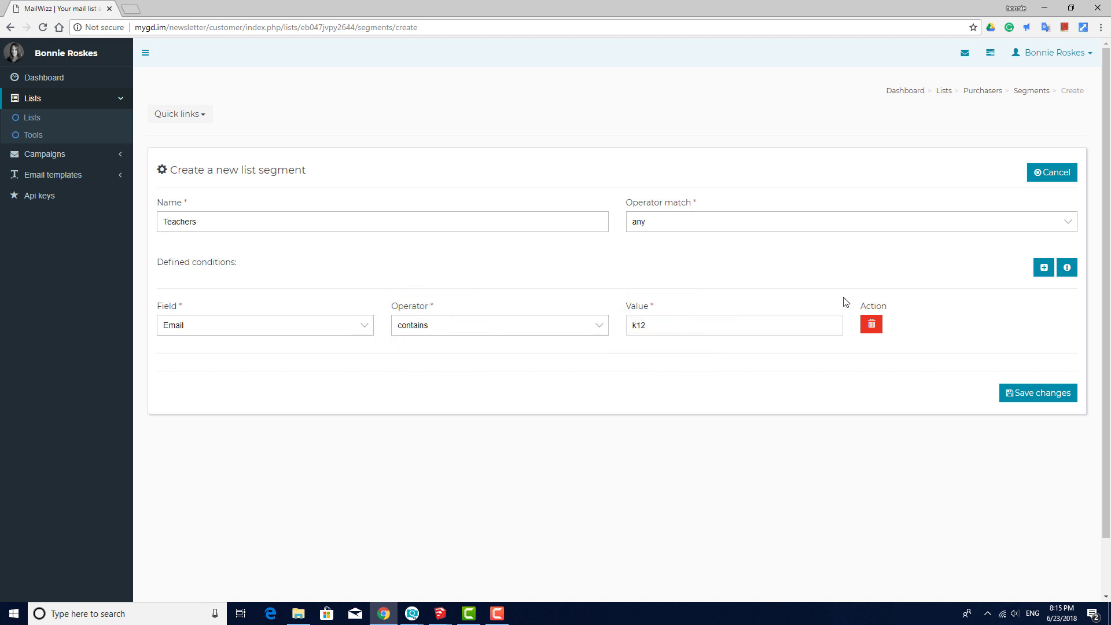
Add a second condition to the Teachers segment that the Email field ends with edu.
click(1044, 267)
click(425, 400)
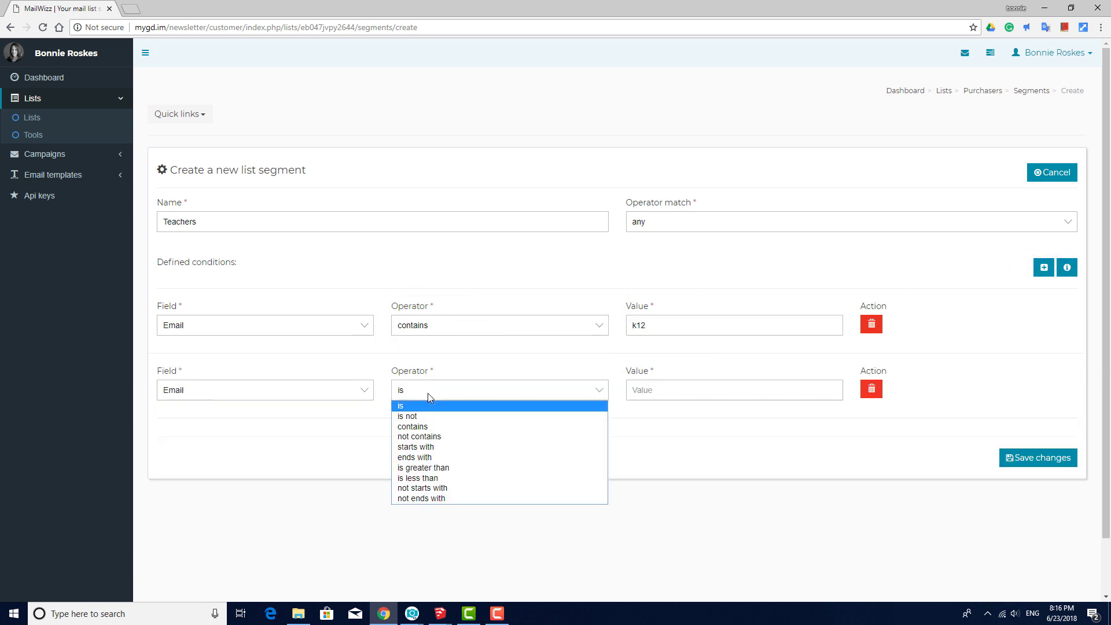
click(440, 457)
click(664, 391)
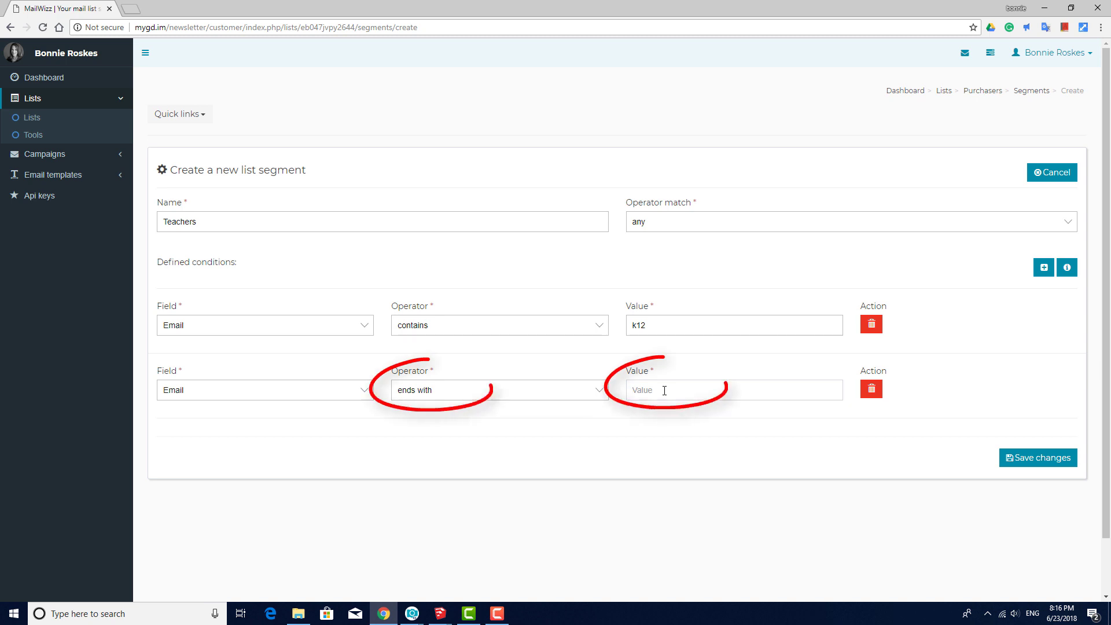
text(edu)
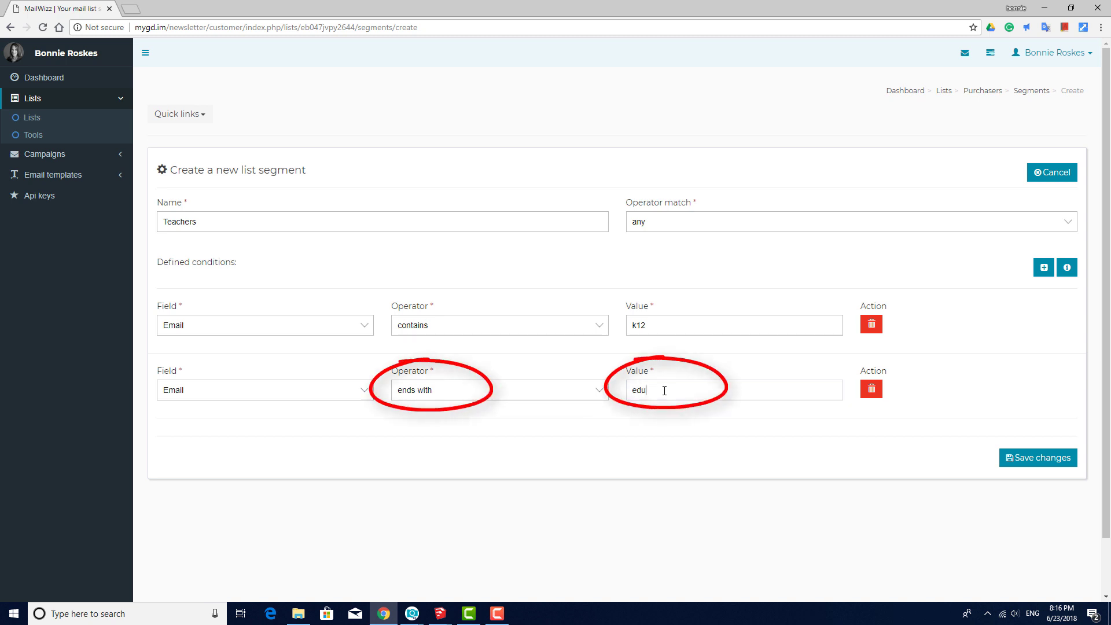
Save the Teachers segment and show the subscribers matching its conditions.
click(1014, 462)
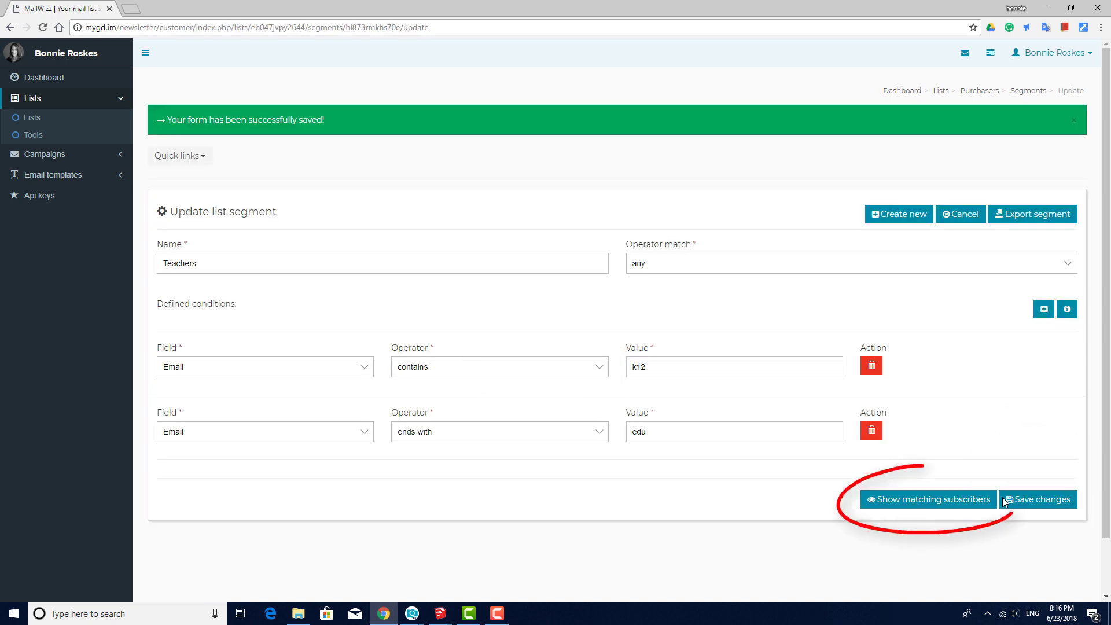
click(932, 499)
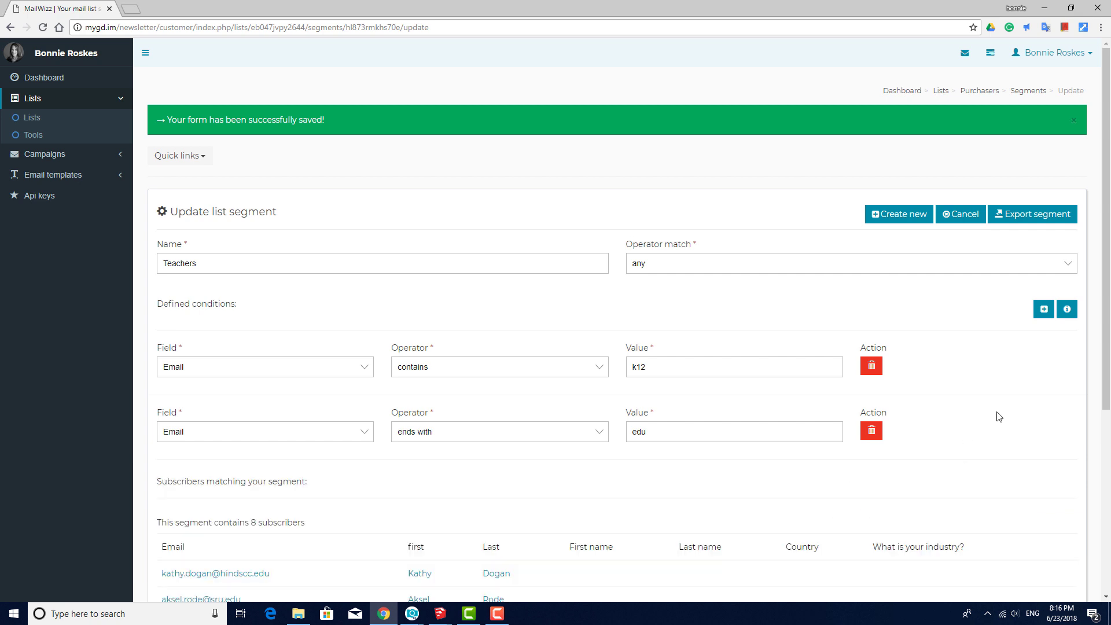
scroll(997, 415, down, 5)
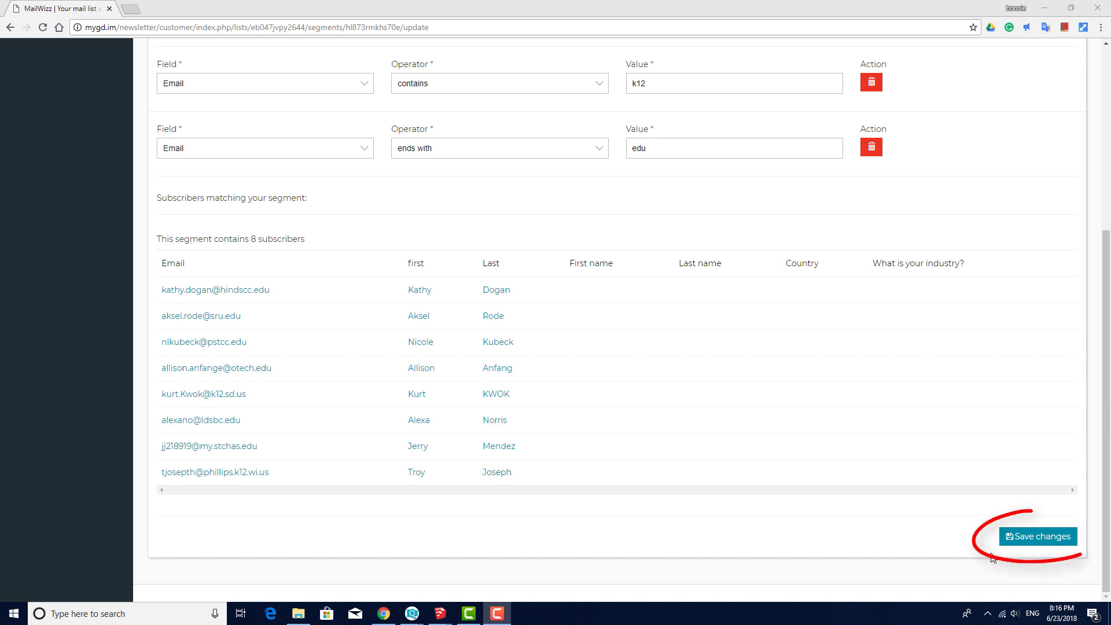
Save the changes to the Teachers segment and return to the overview of the Purchasers list.
click(1010, 539)
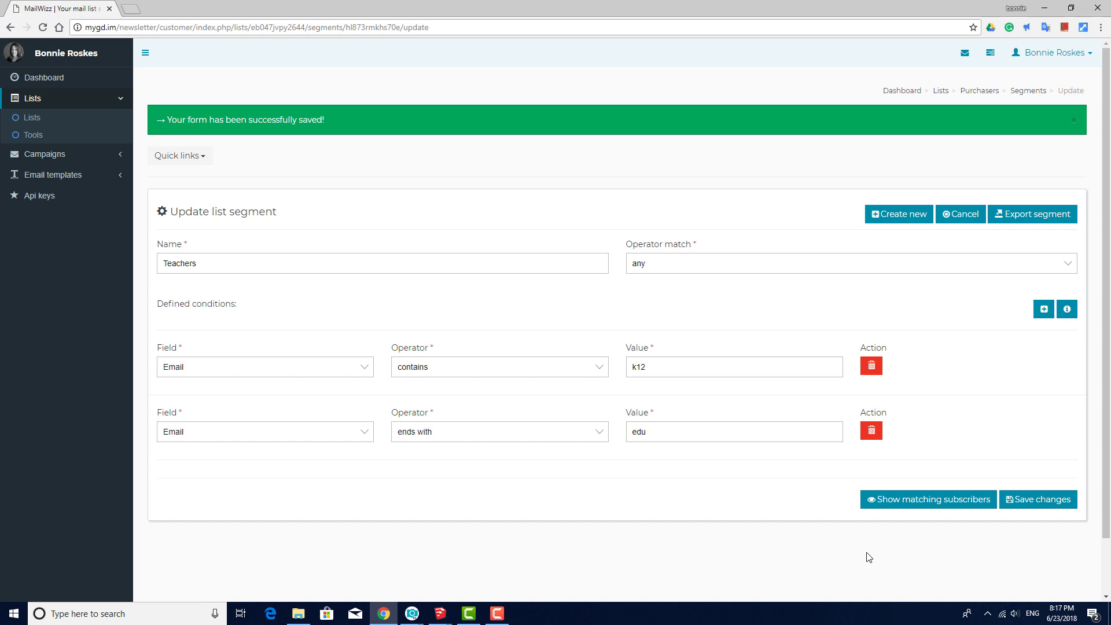
click(976, 94)
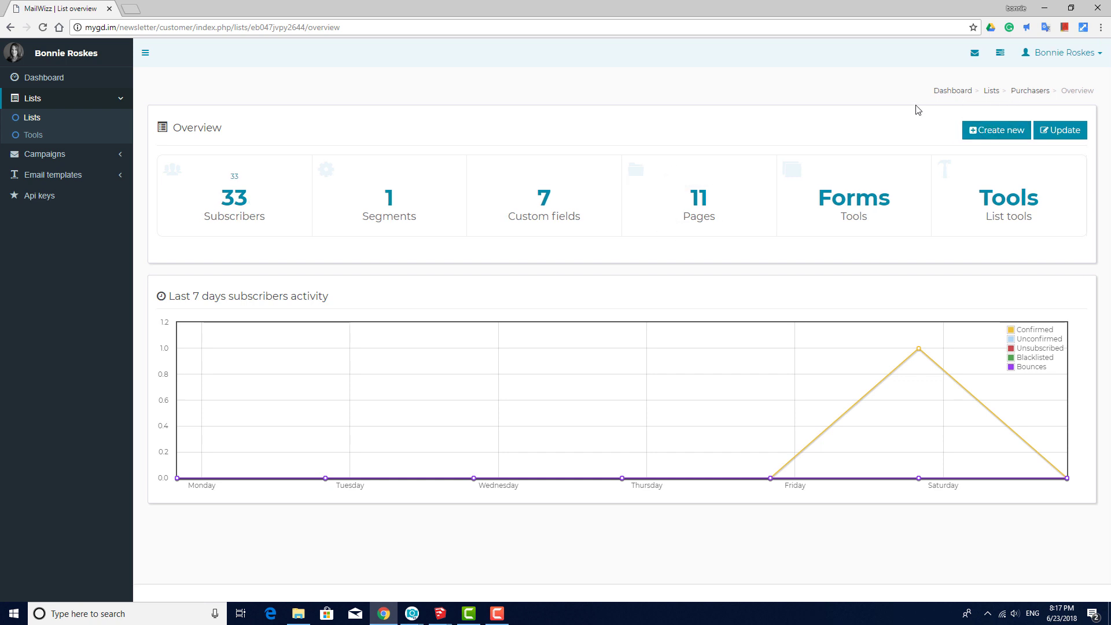
Open the Purchasers list's pages and choose the Subscribe form from the editable list pages.
click(699, 197)
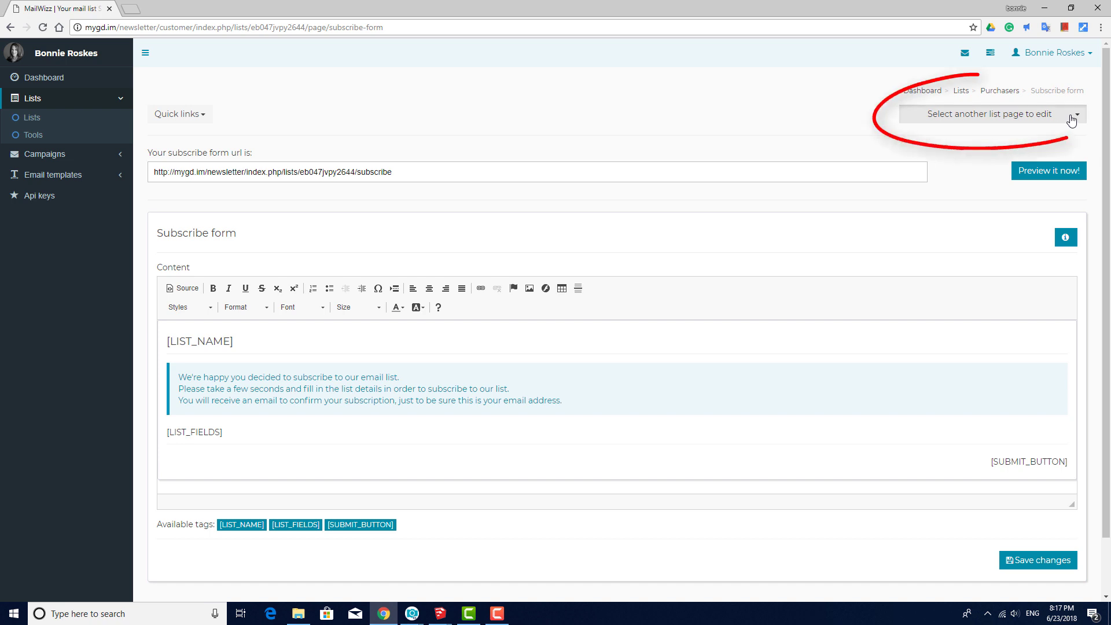
click(1072, 118)
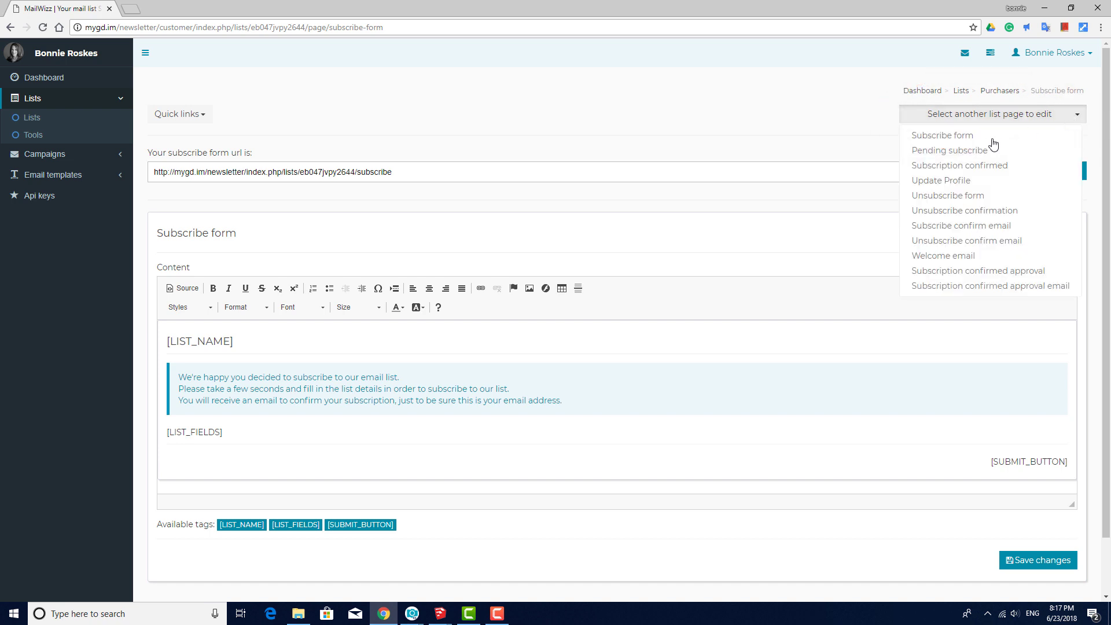
click(952, 142)
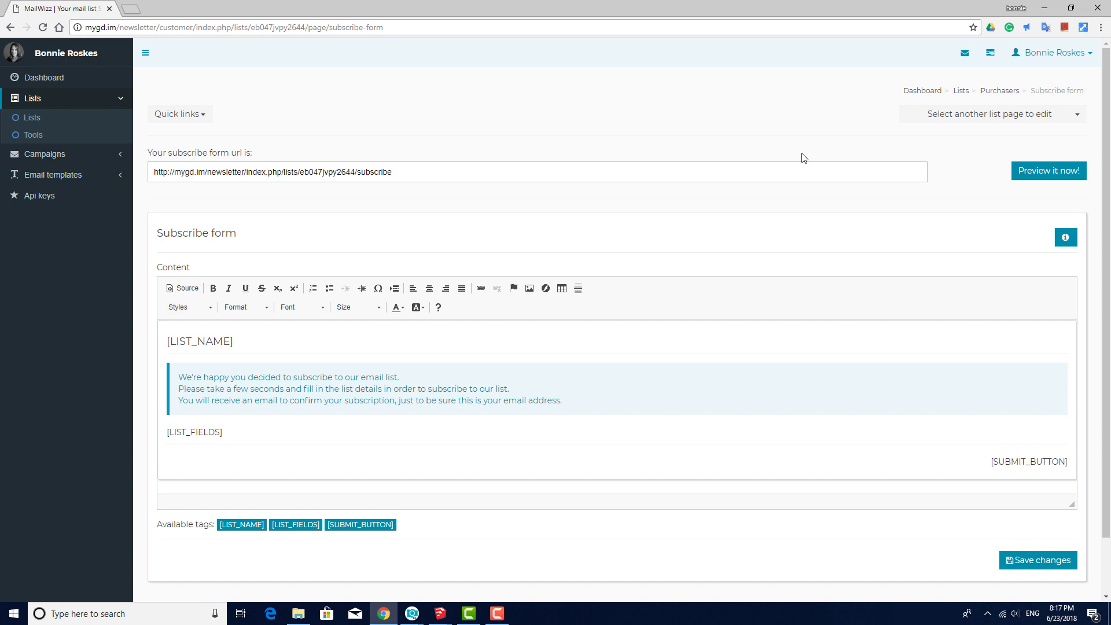
Copy the subscribe form URL, view the public Purchasers form in a new browser tab, and close that tab.
drag(418, 172, 140, 182)
key(ctrl+c)
key(ctrl+t)
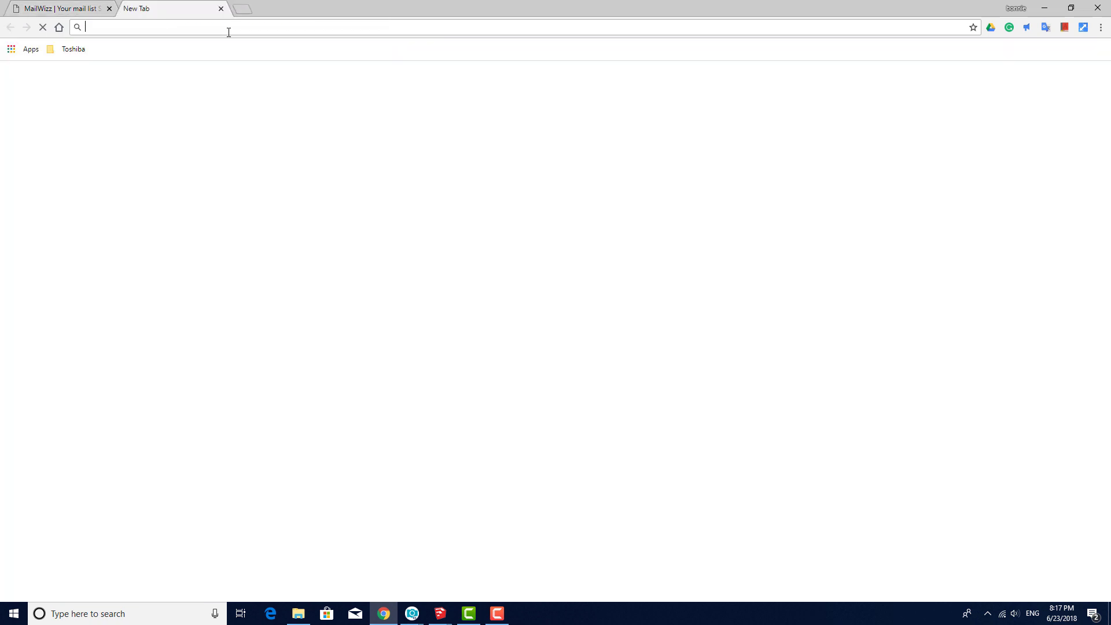
key(ctrl+v)
key(Return)
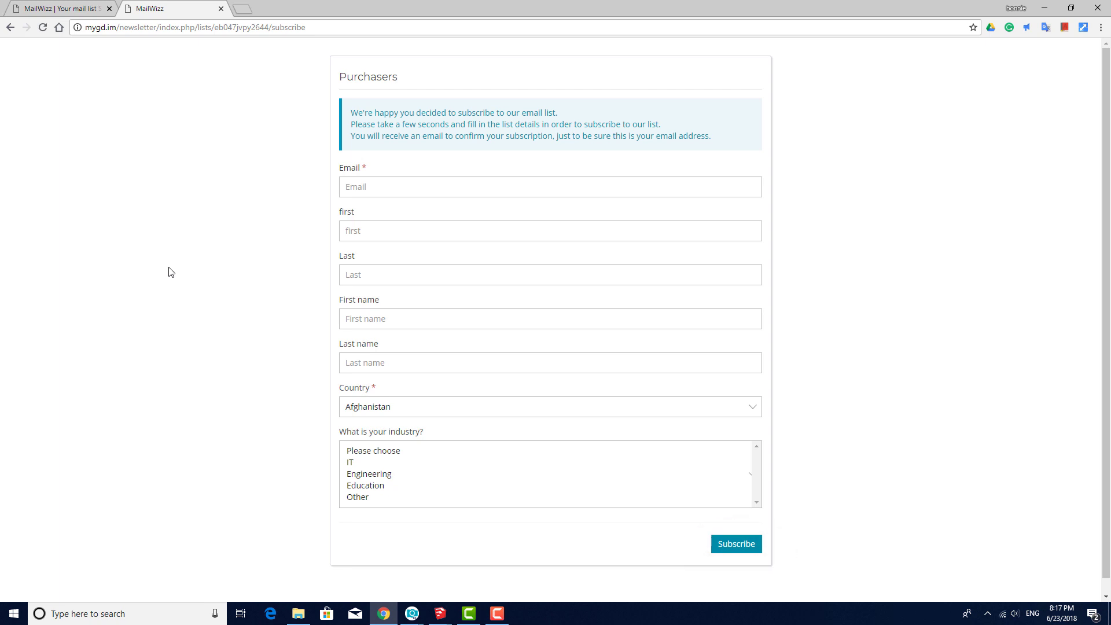
click(222, 9)
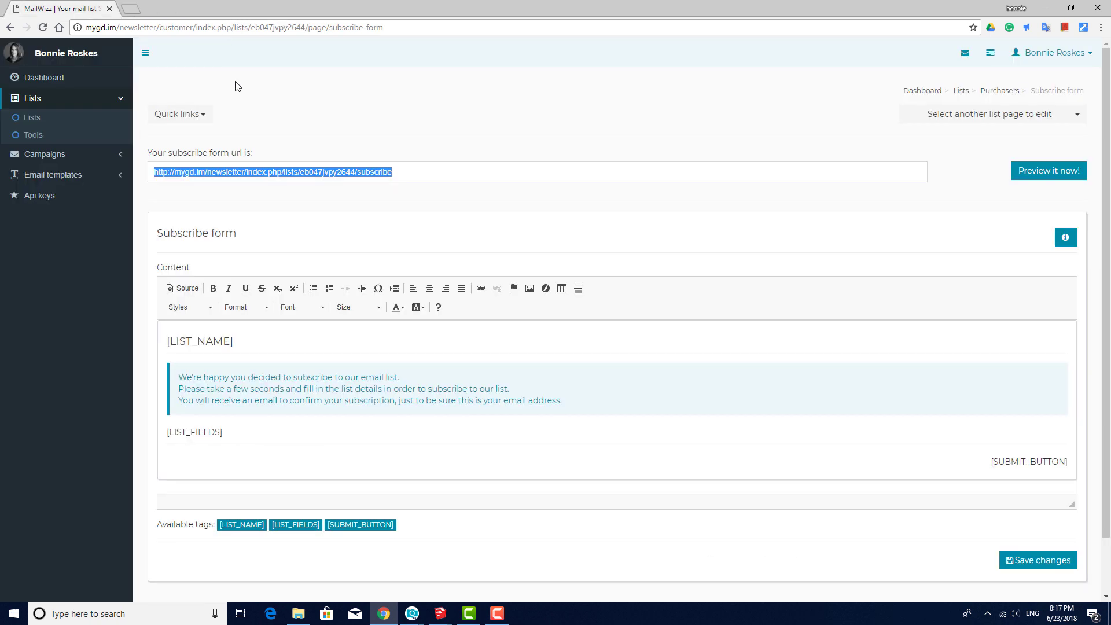
Switch the list page editor to the Subscription confirmed page.
click(416, 176)
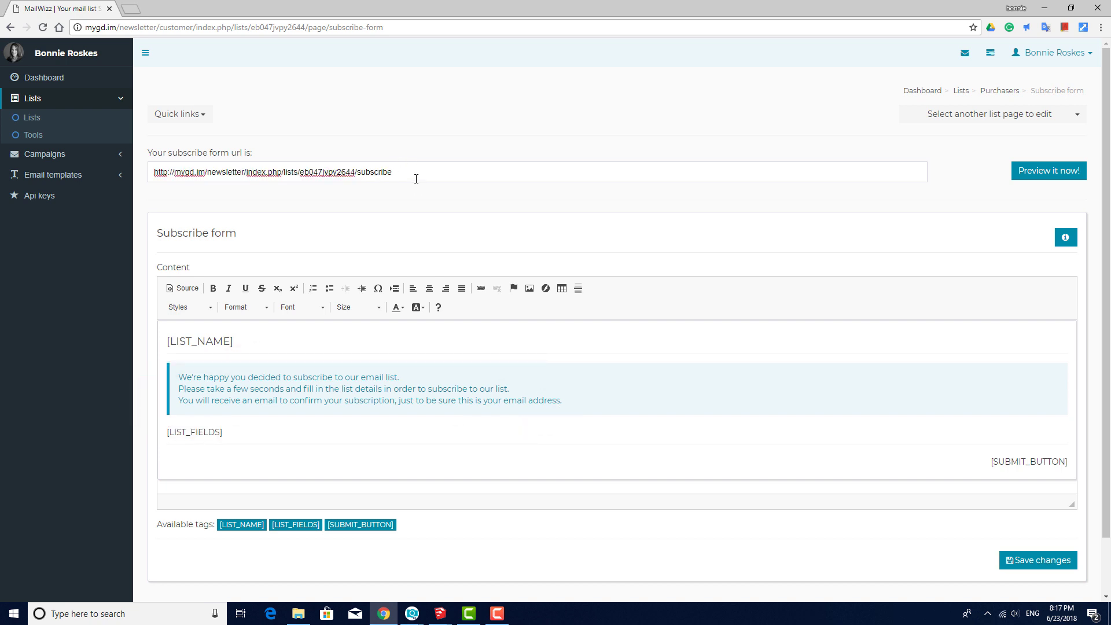
click(1067, 121)
click(1005, 170)
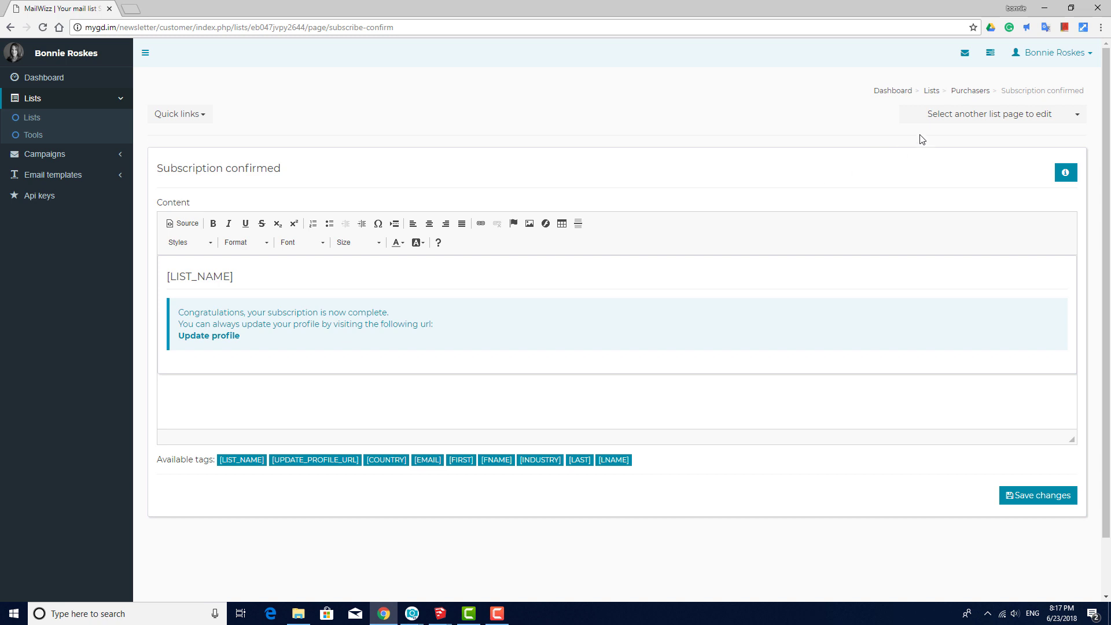
Open the Purchasers list's embeddable forms and examine the Subscribe form and Unsubscribe form code.
click(960, 92)
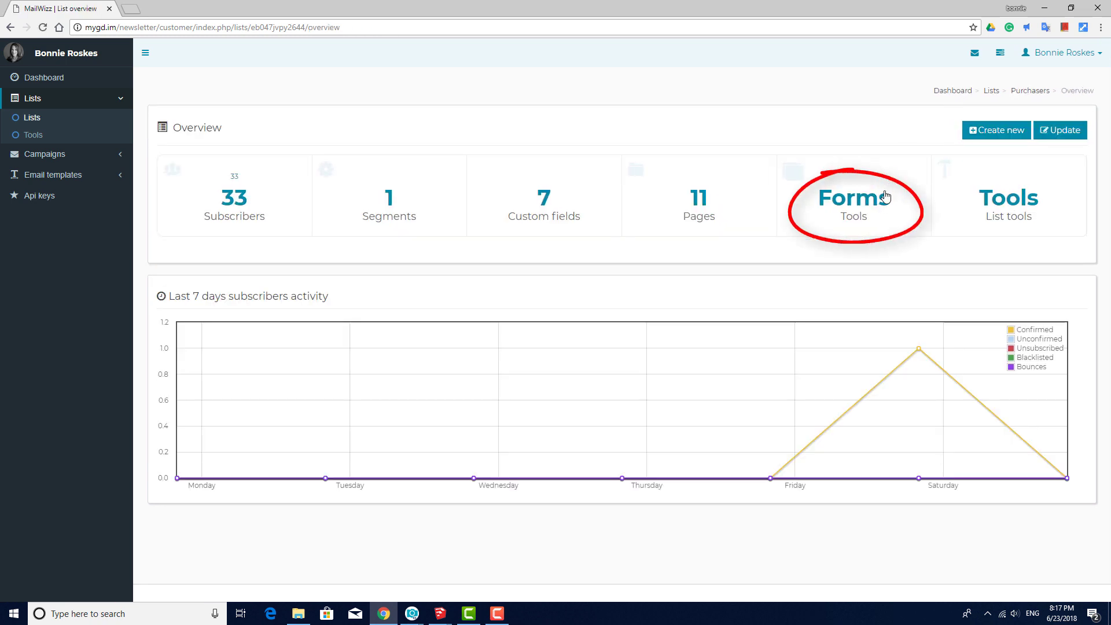
click(854, 186)
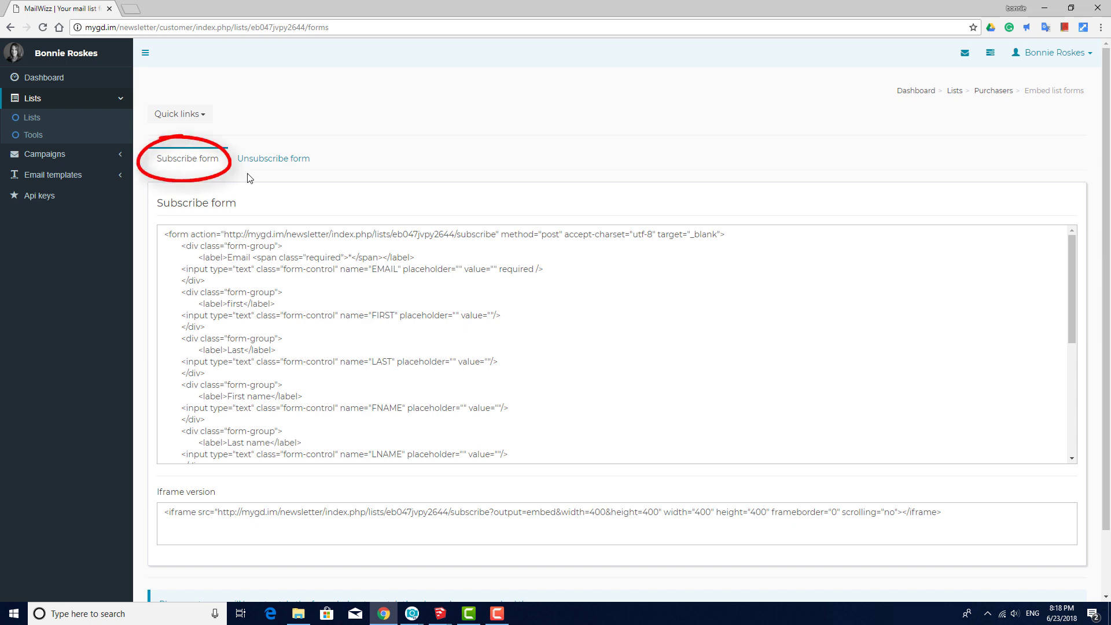
click(261, 161)
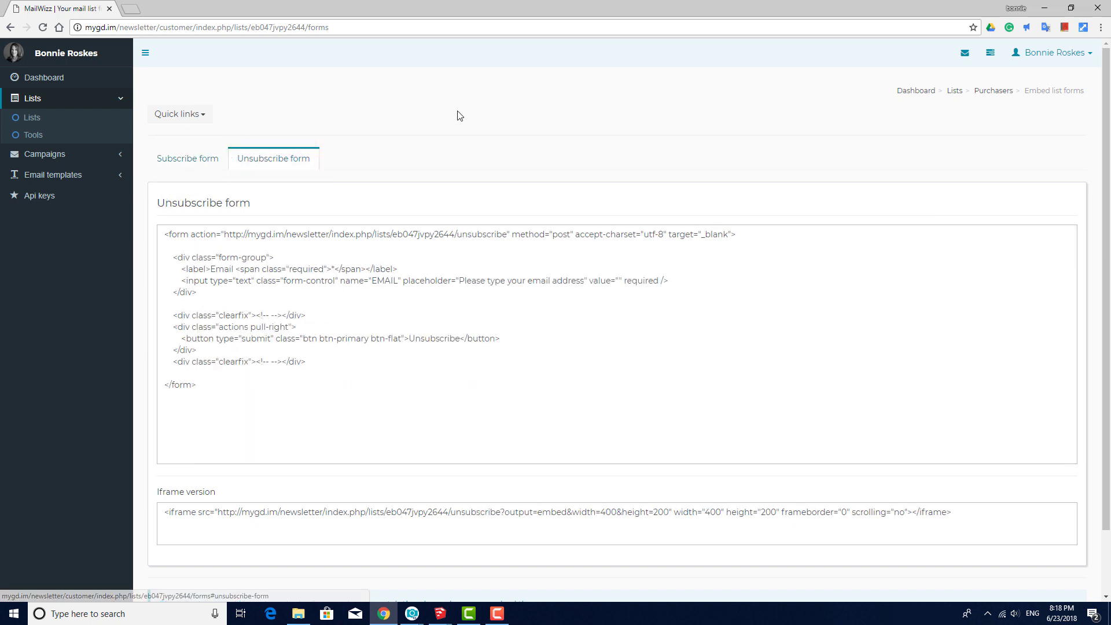
scroll(457, 115, down, 1)
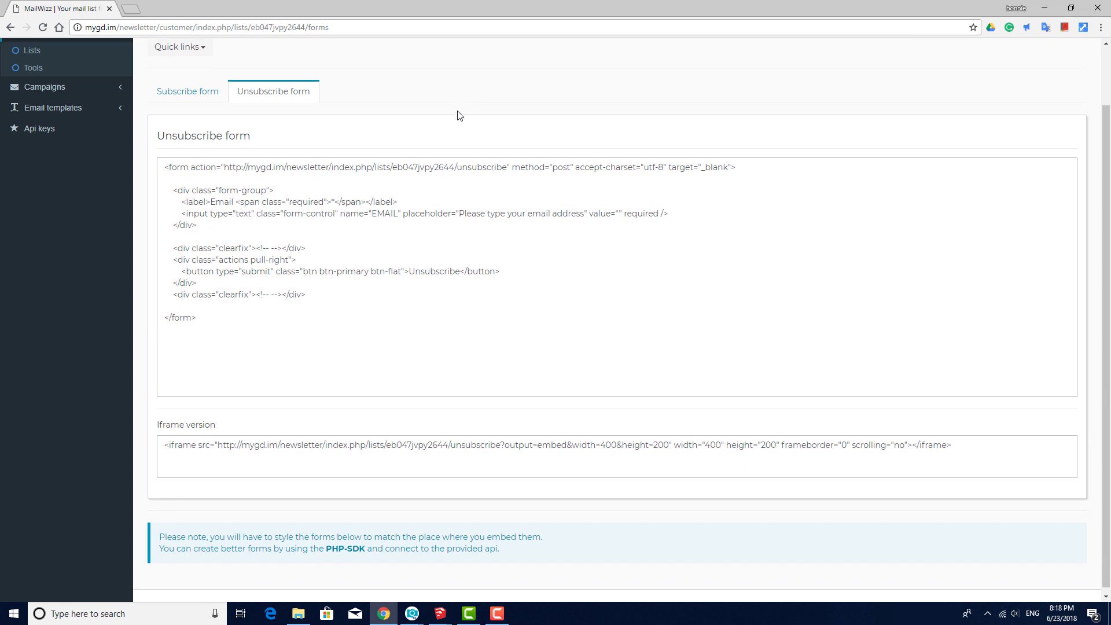